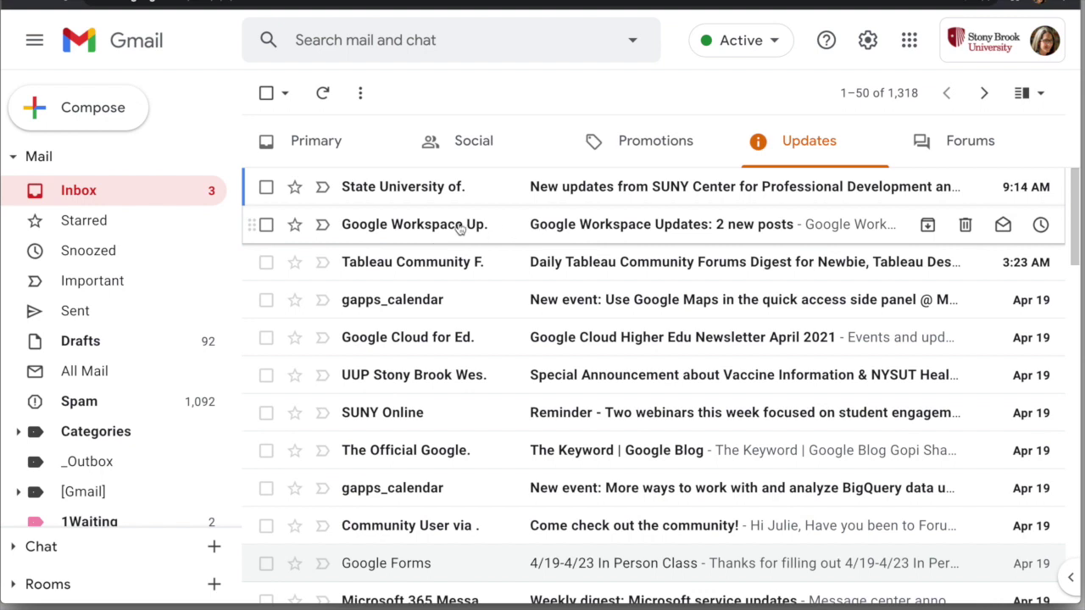
Step: From the Google Workspace Updates email, start a 'Filter messages like this' filter
mouse_move(455, 229)
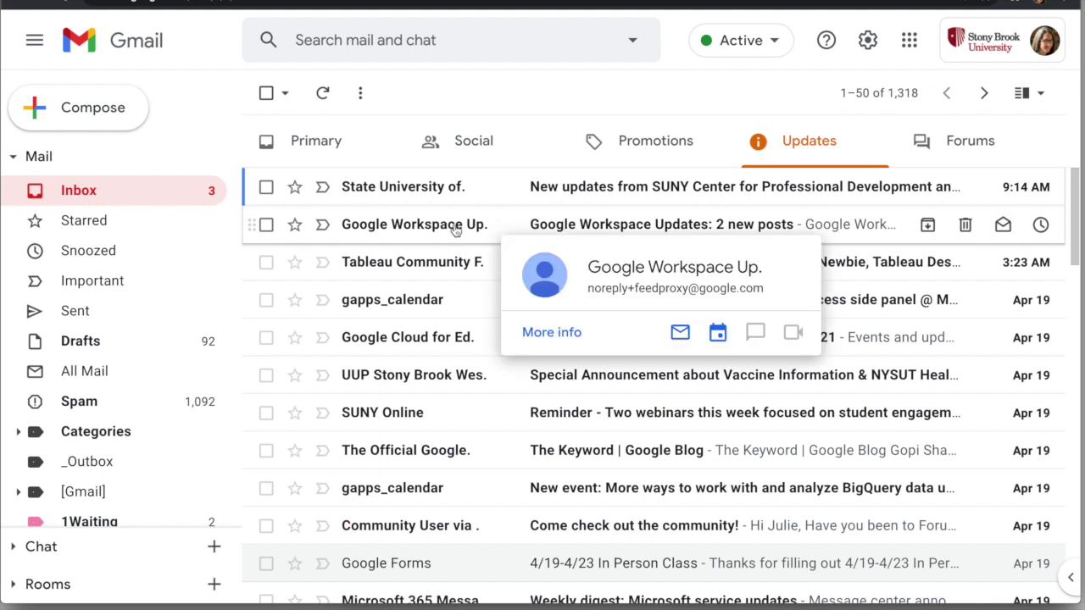
click(765, 223)
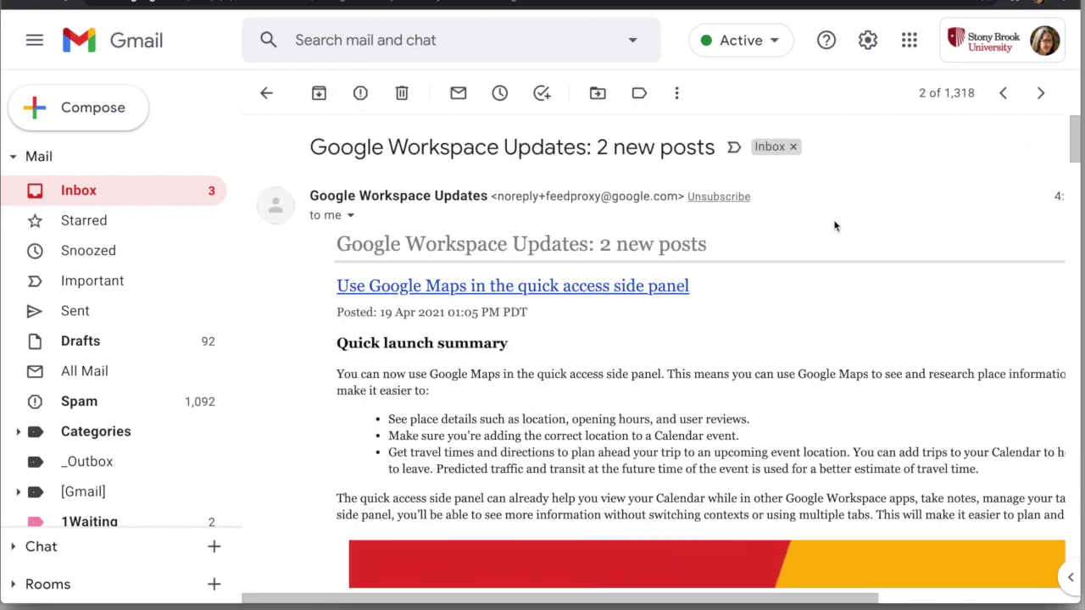
scroll(815, 213, right, 3)
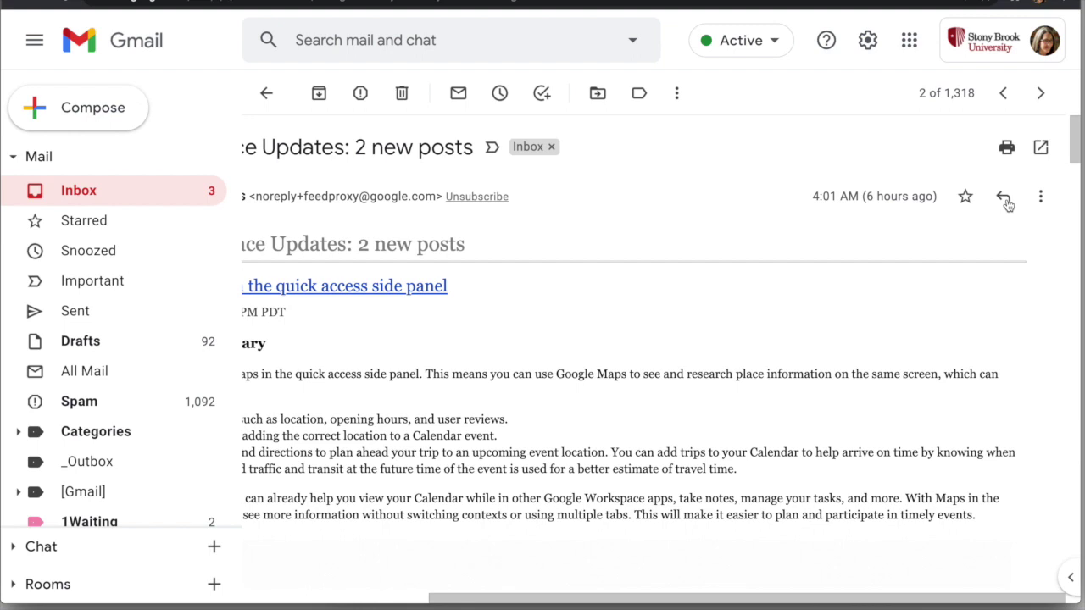
click(1041, 197)
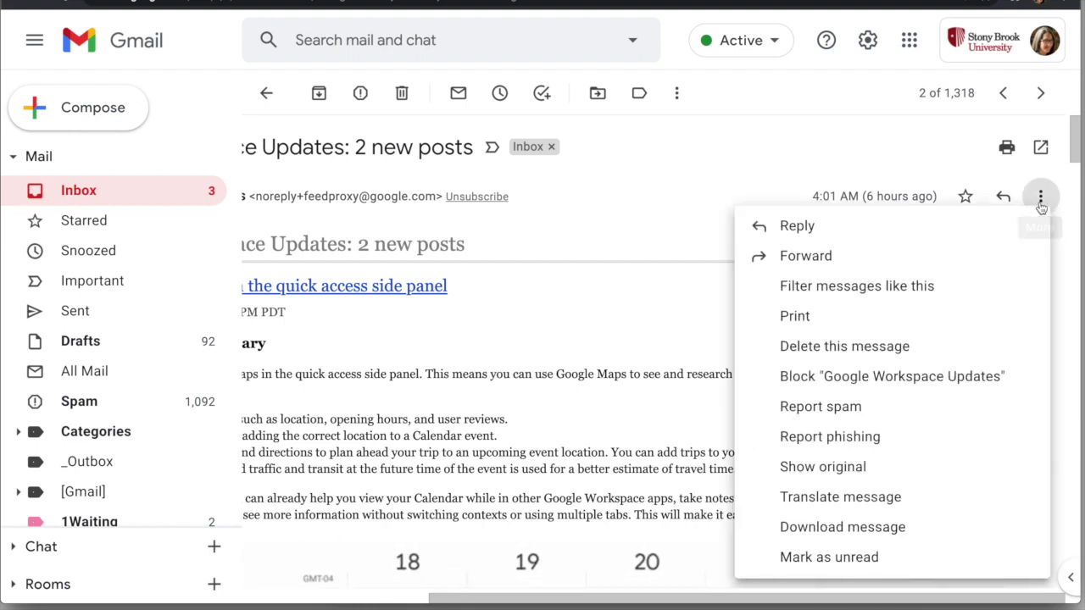
click(976, 288)
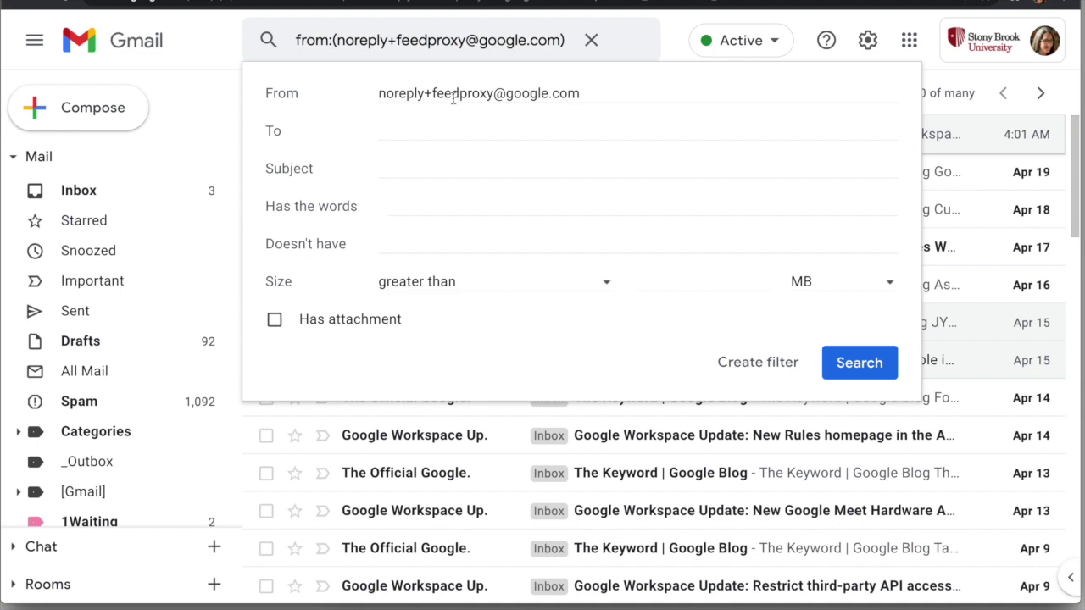
Step: Search all mail from the Google Workspace Updates sender, then proceed to the filter's actions
click(858, 363)
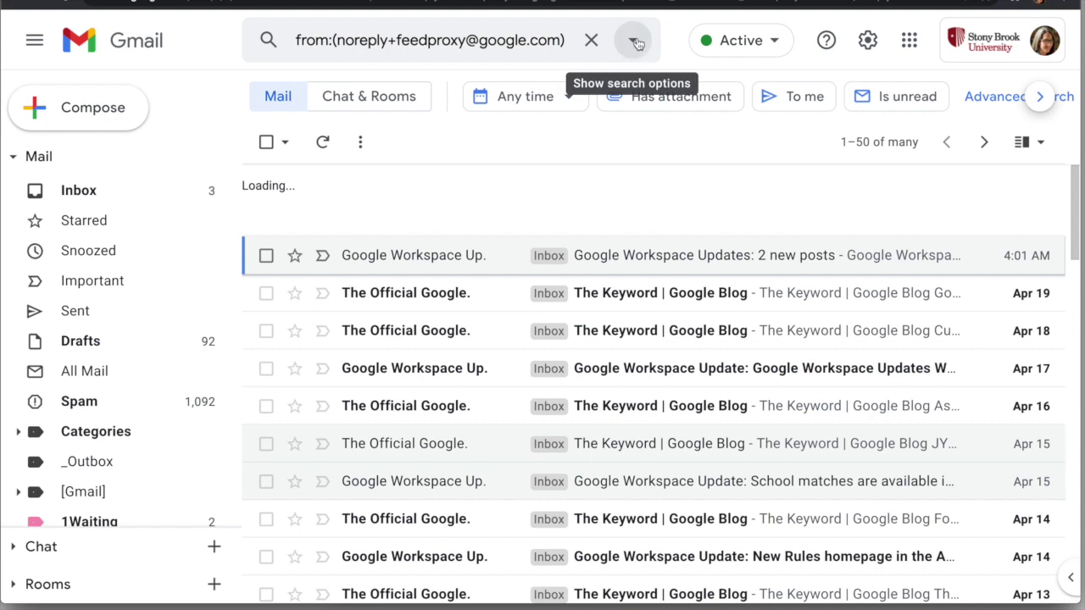
click(631, 42)
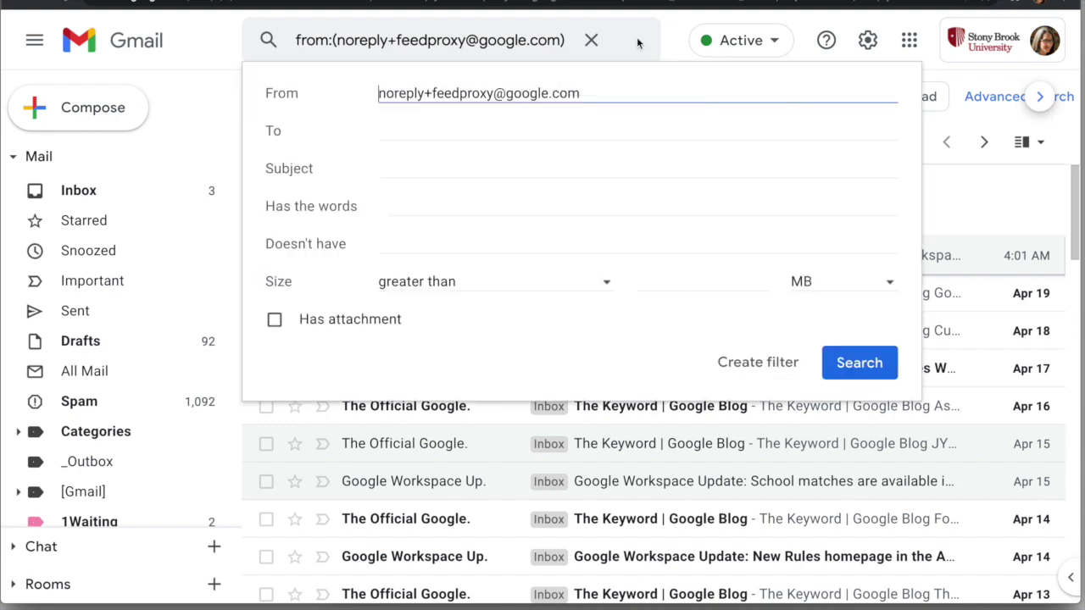
click(763, 372)
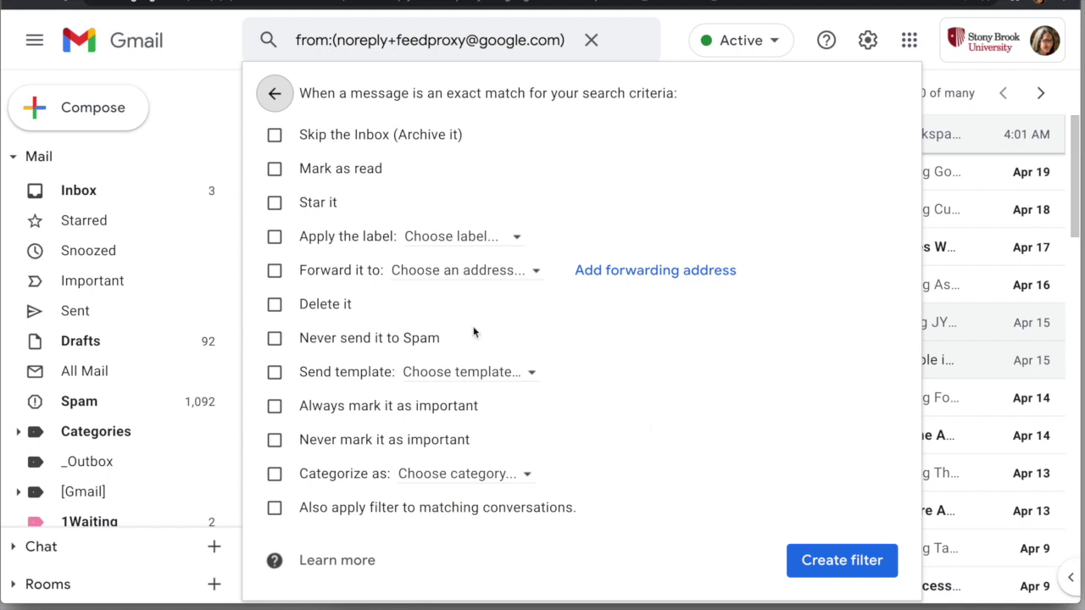
Step: Categorize the sender's mail as Primary, include existing matching conversations, and create the filter
click(274, 473)
click(508, 474)
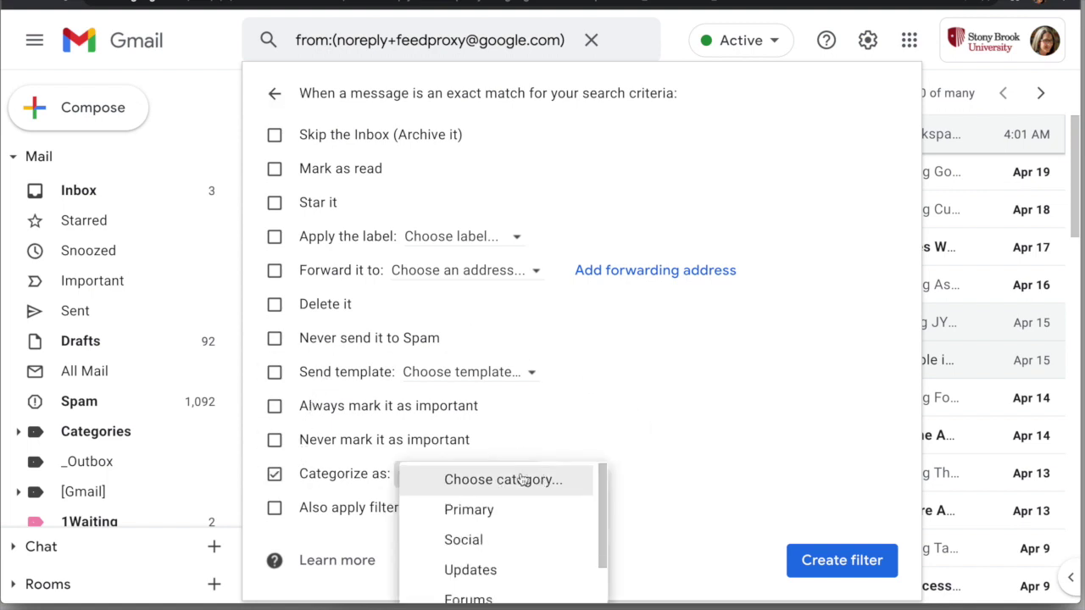
click(520, 513)
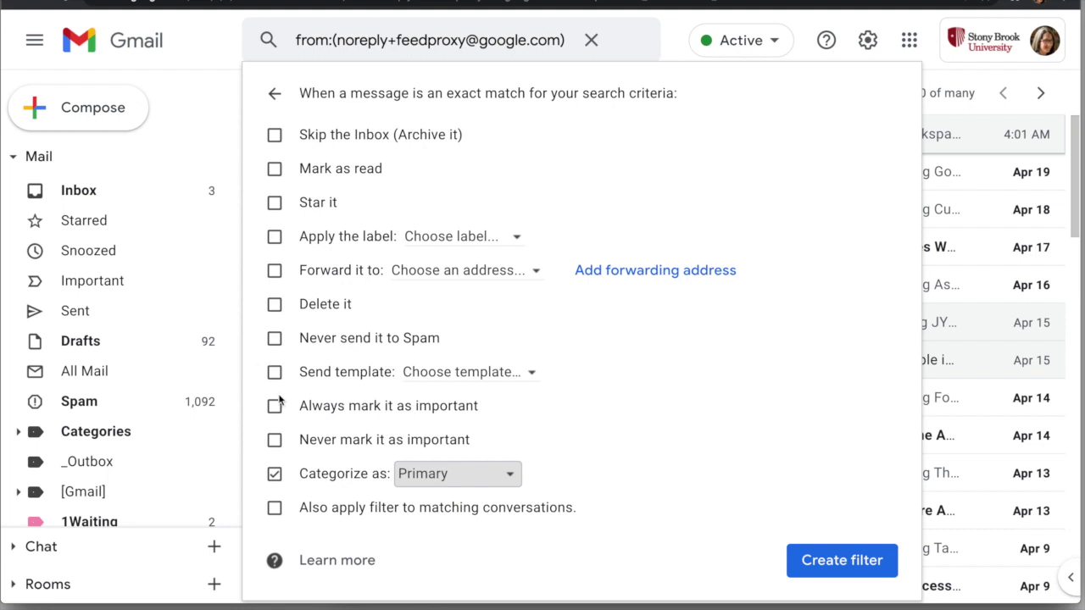
click(275, 512)
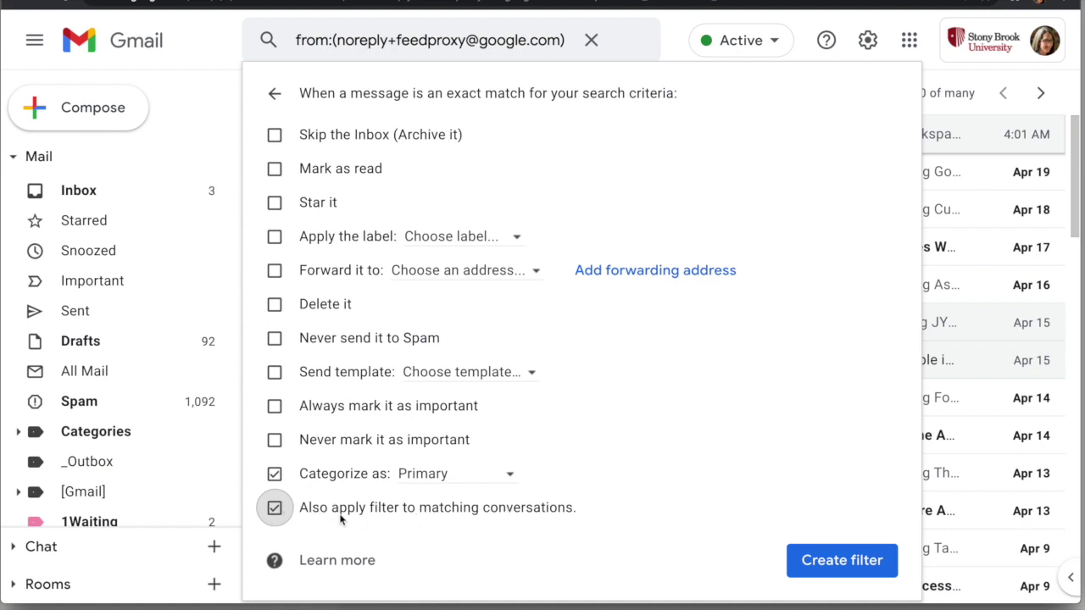
click(841, 561)
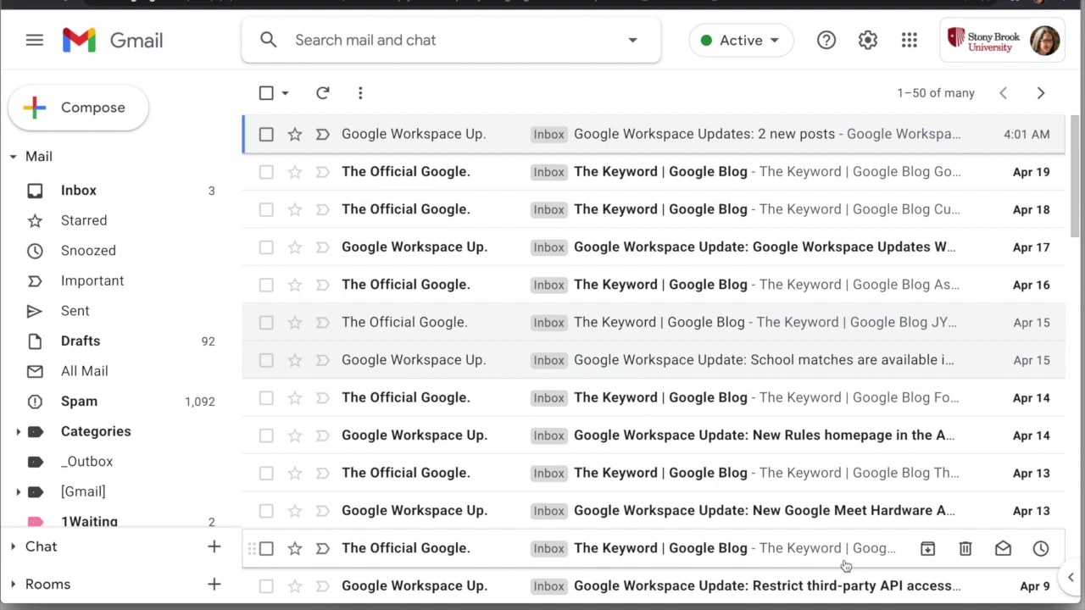
Step: Verify the Google Workspace Updates email now appears in the Primary inbox tab
click(407, 133)
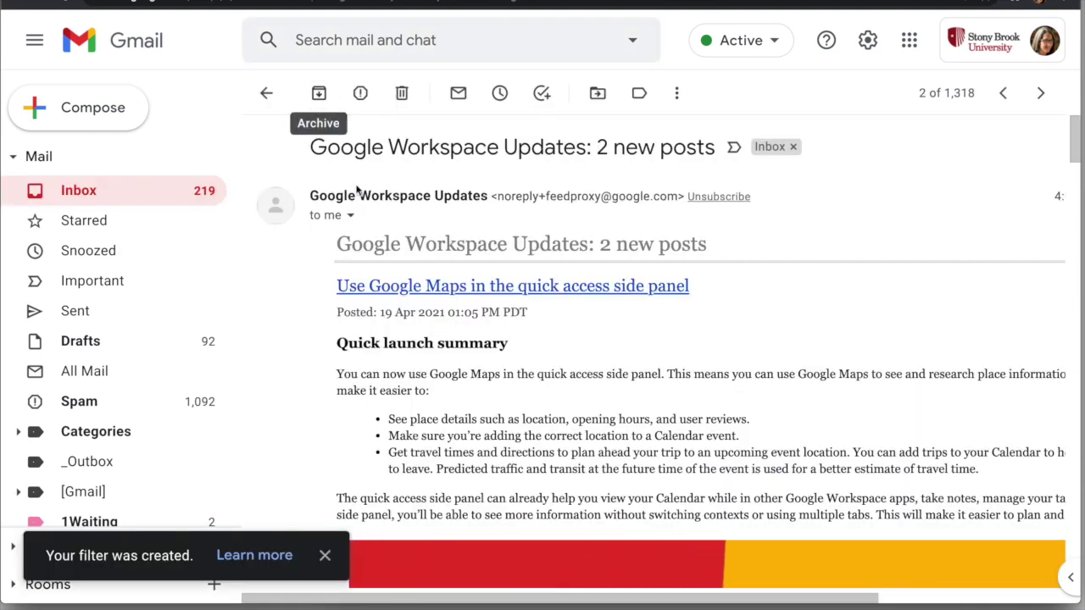
click(78, 194)
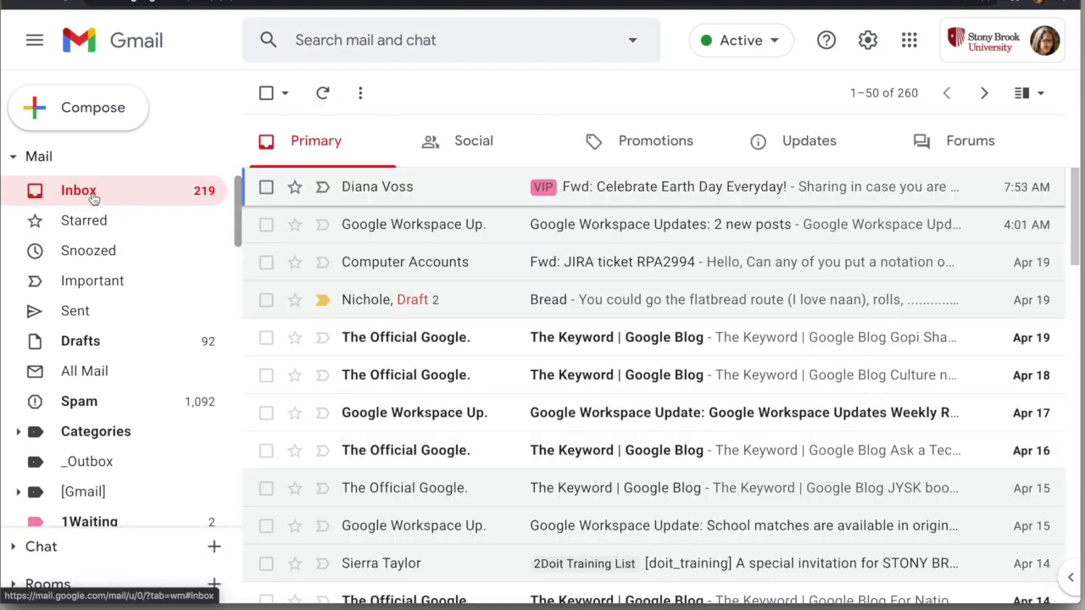
click(499, 222)
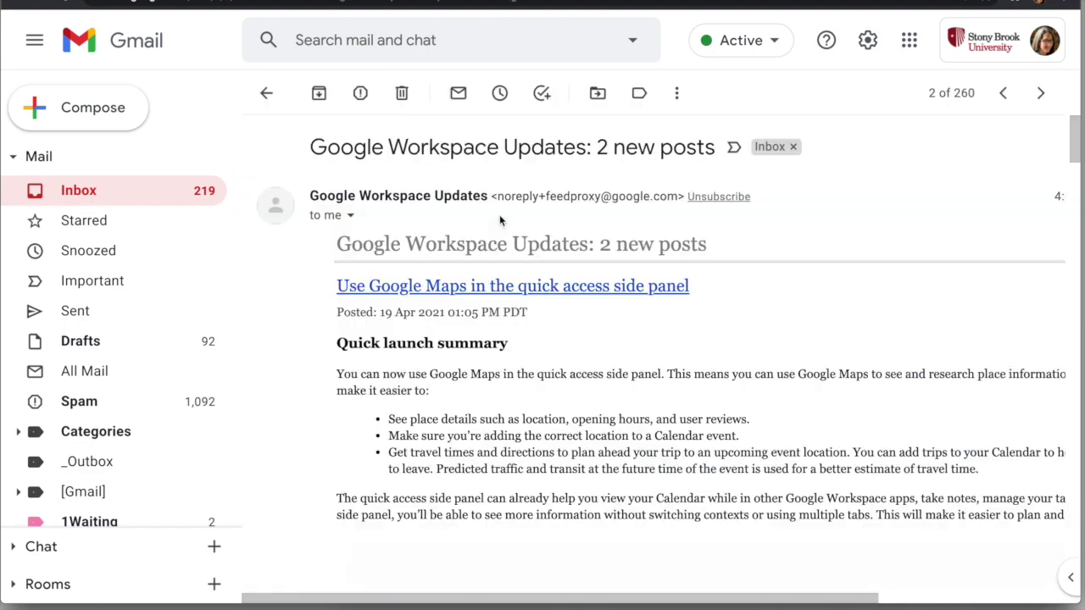
click(267, 102)
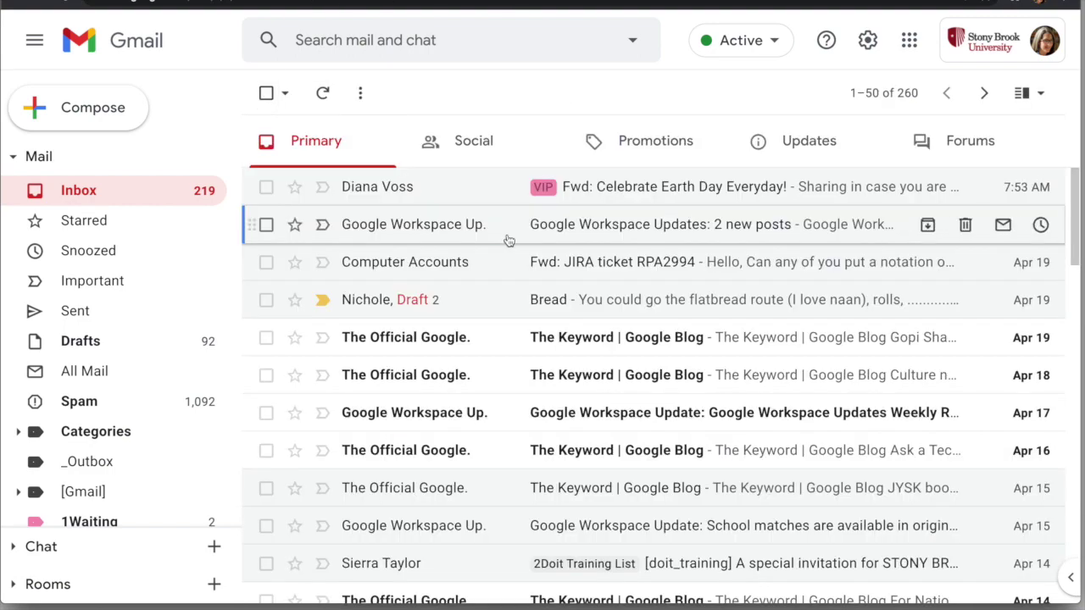
scroll(508, 240, down, 3)
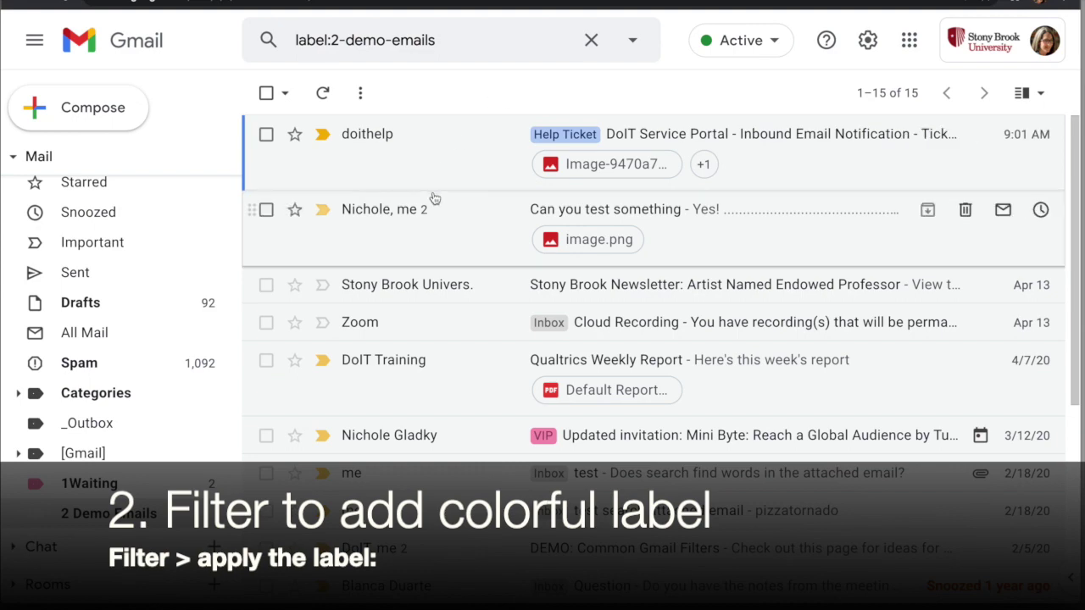
click(449, 43)
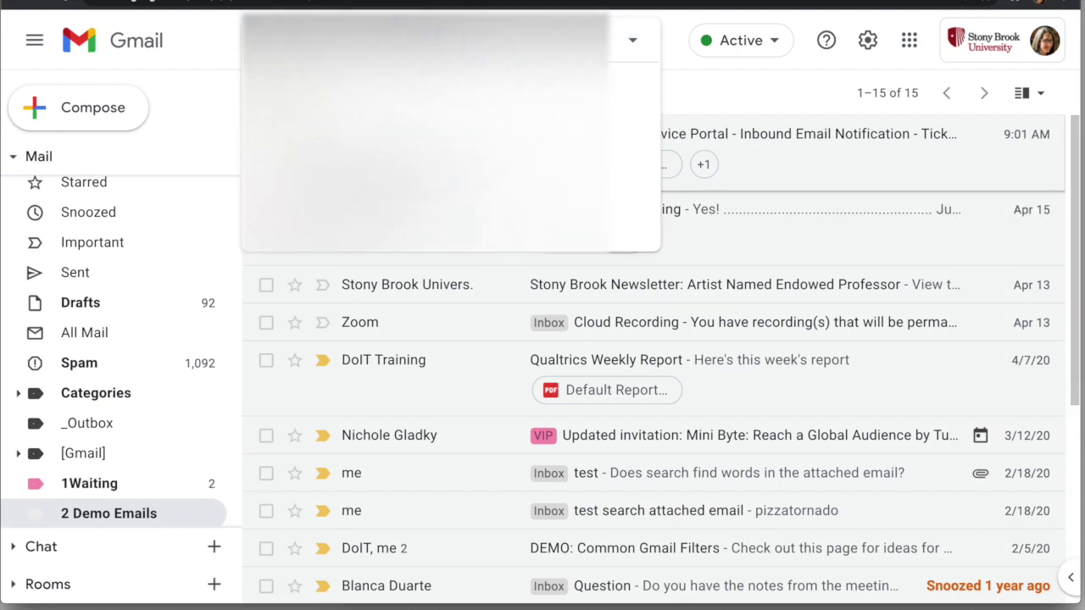
click(634, 43)
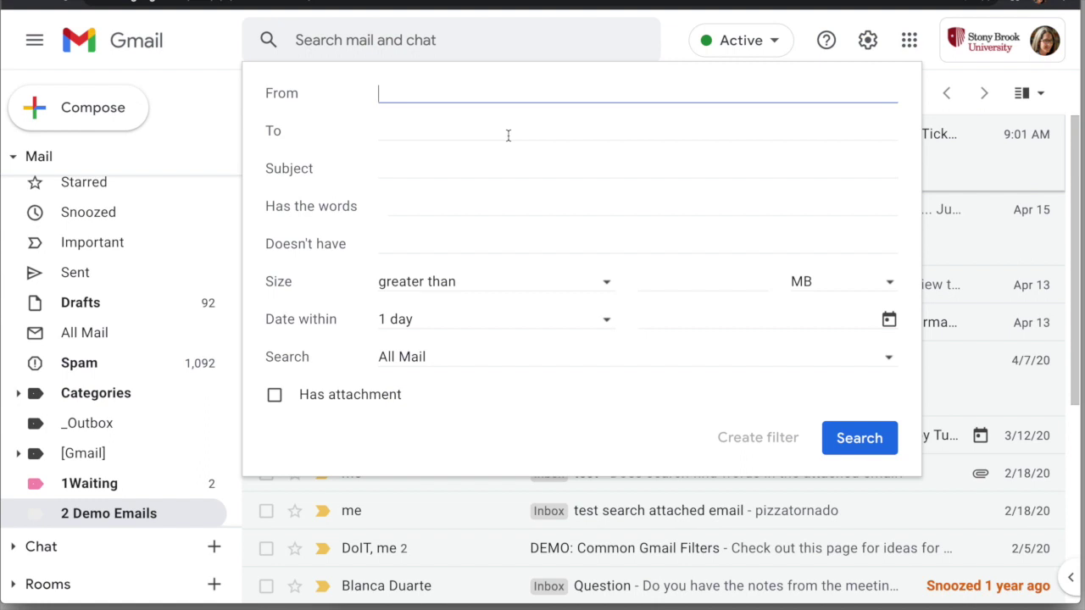
text(@stonybrook.edu)
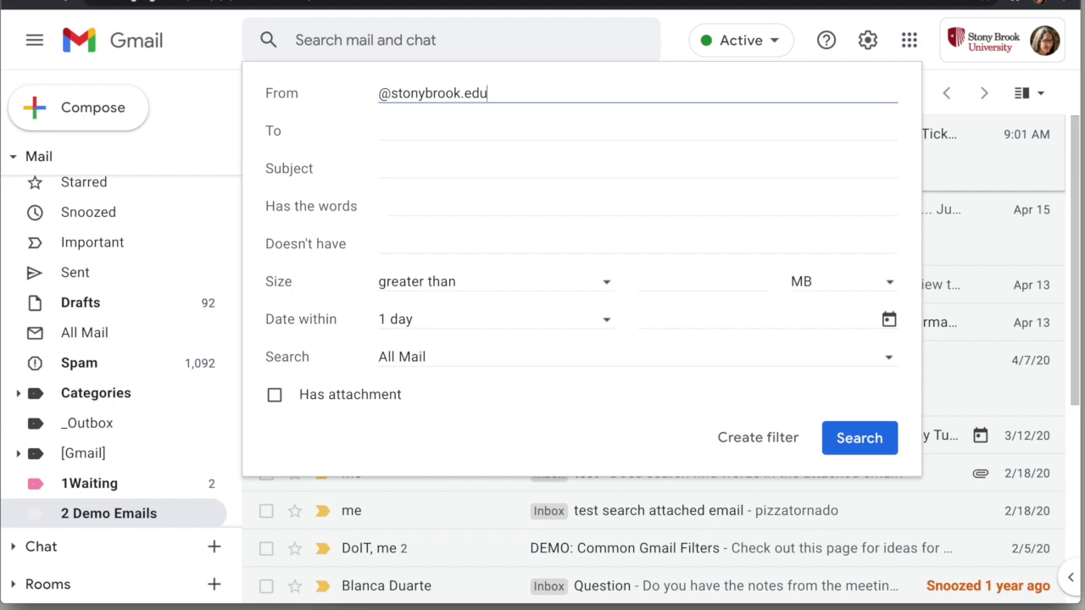
key(ctrl+a)
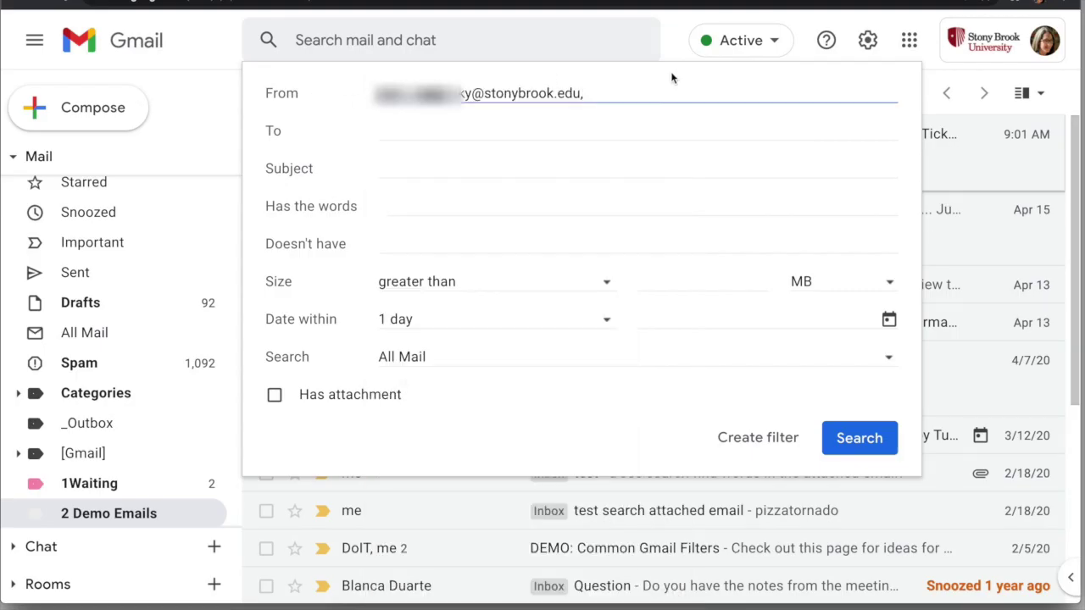
click(765, 445)
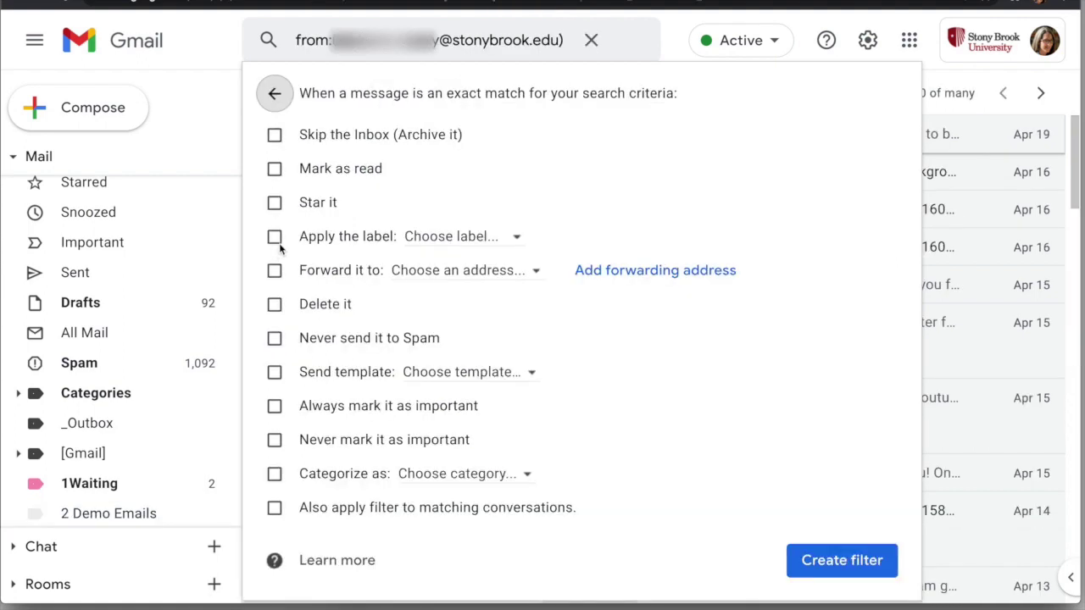
Step: Create an un-nested IMPORTANT PERSON label and set it as the filter's label
click(274, 237)
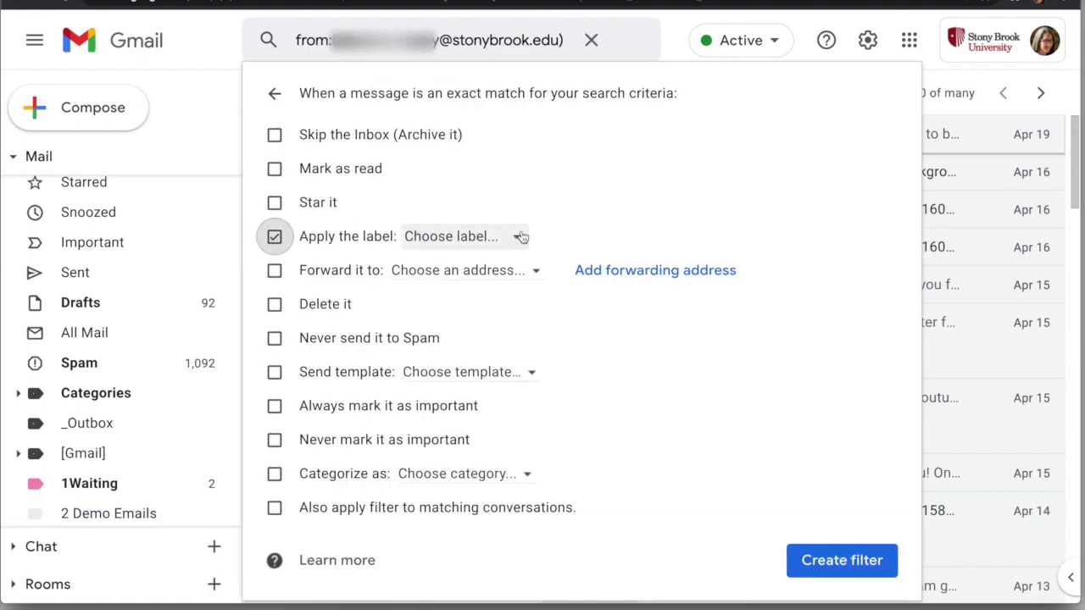
click(517, 238)
click(517, 270)
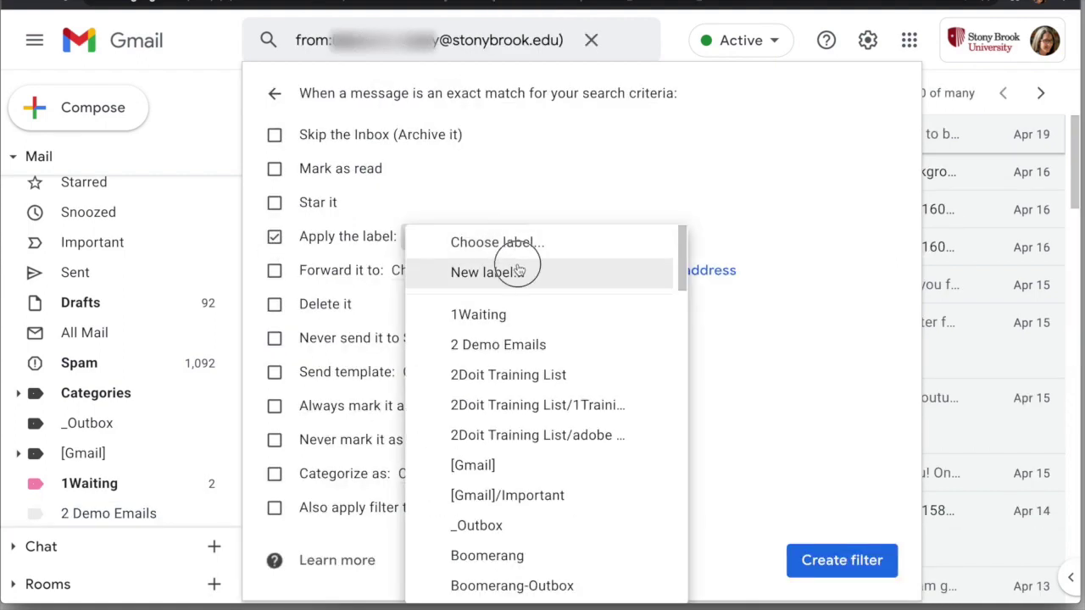
text(IMPORT)
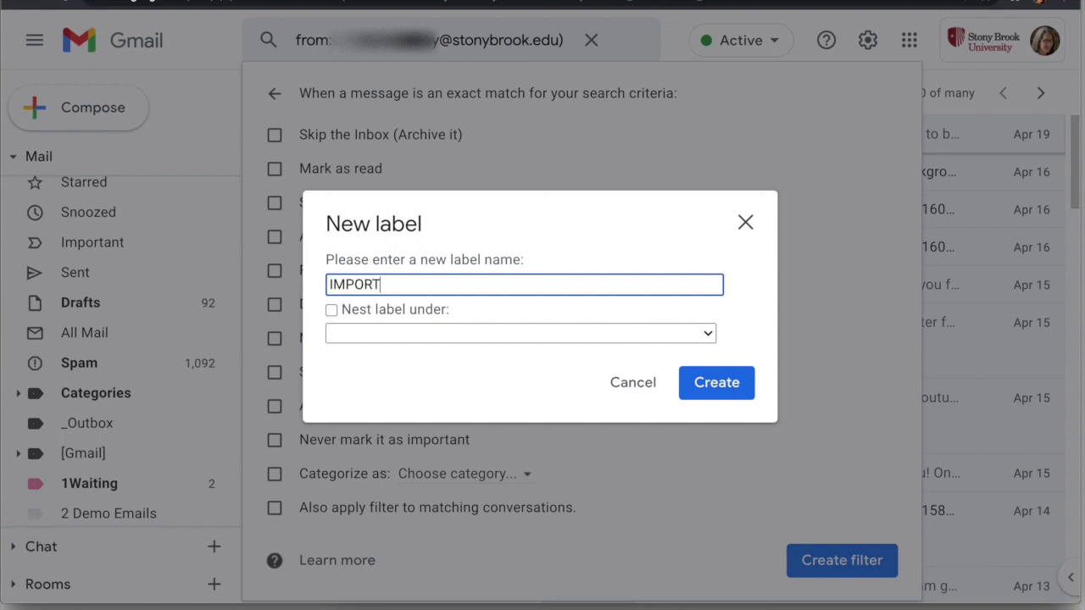
text(ANT PERSON)
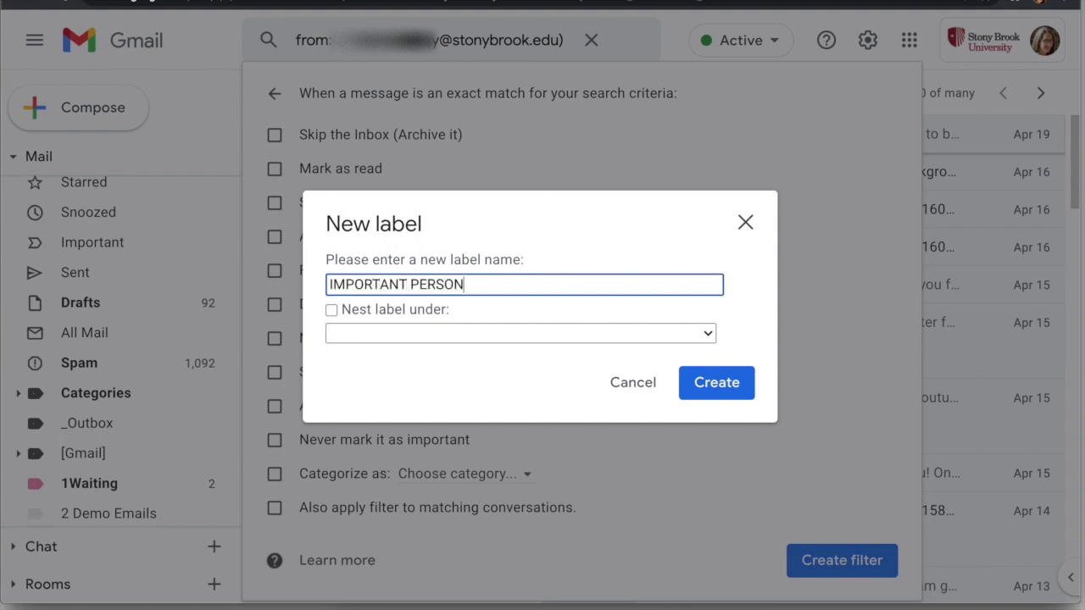
click(481, 329)
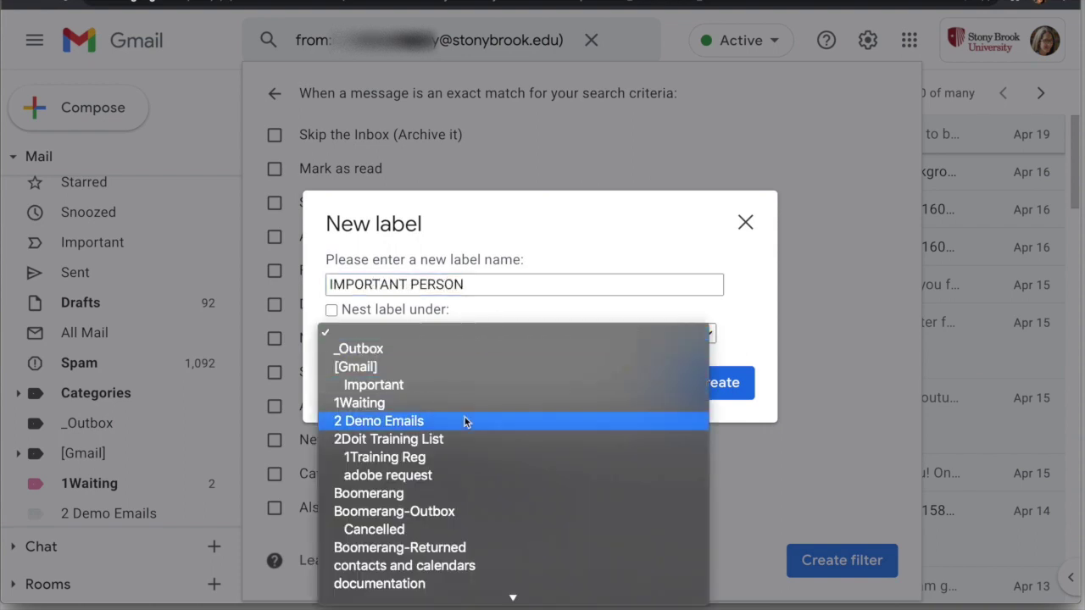
click(543, 214)
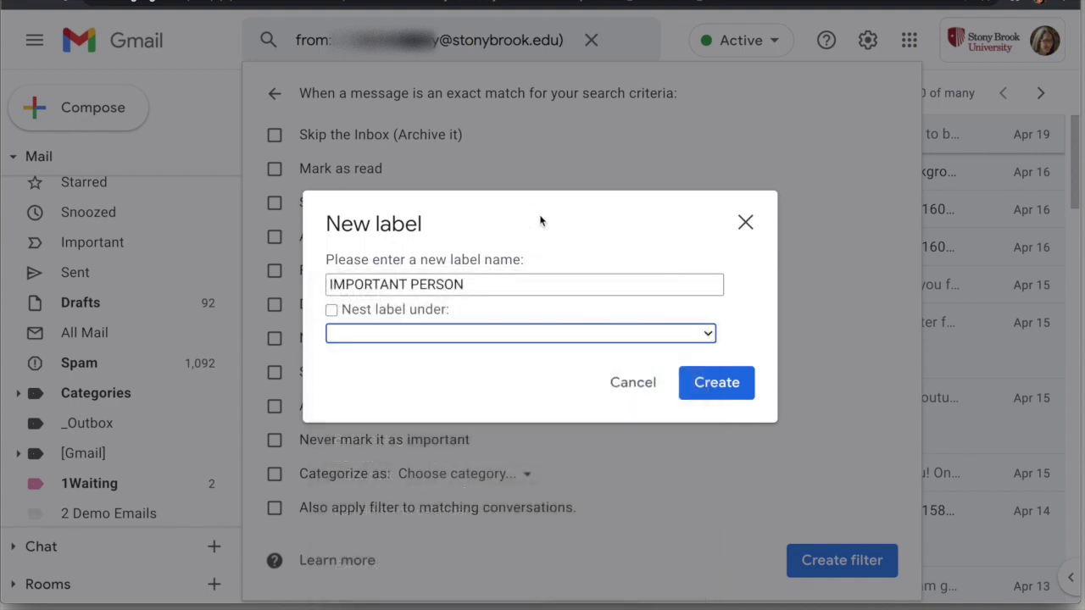
click(725, 388)
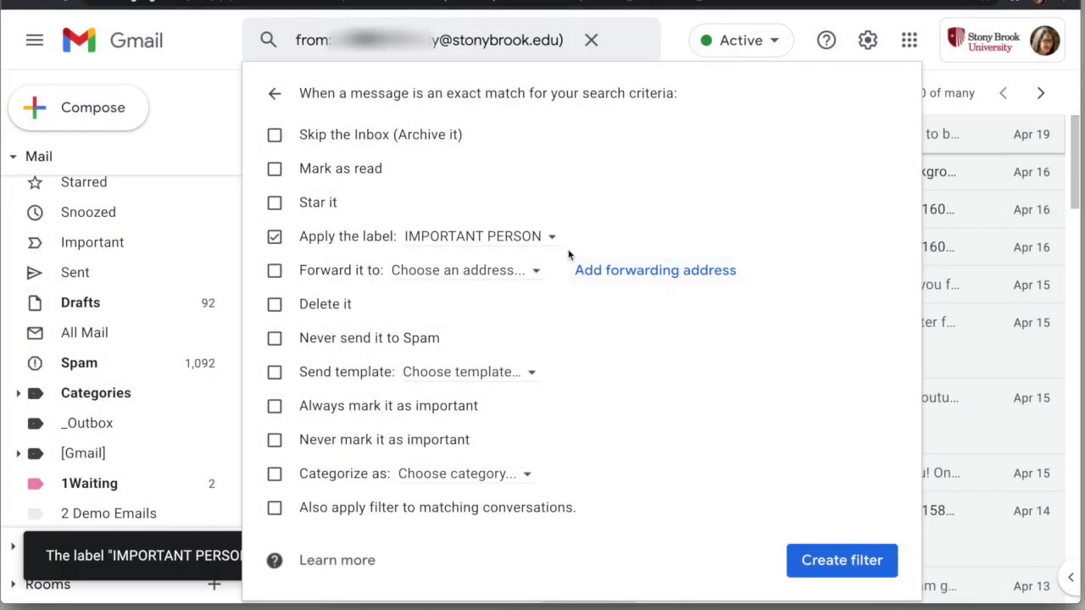
click(552, 240)
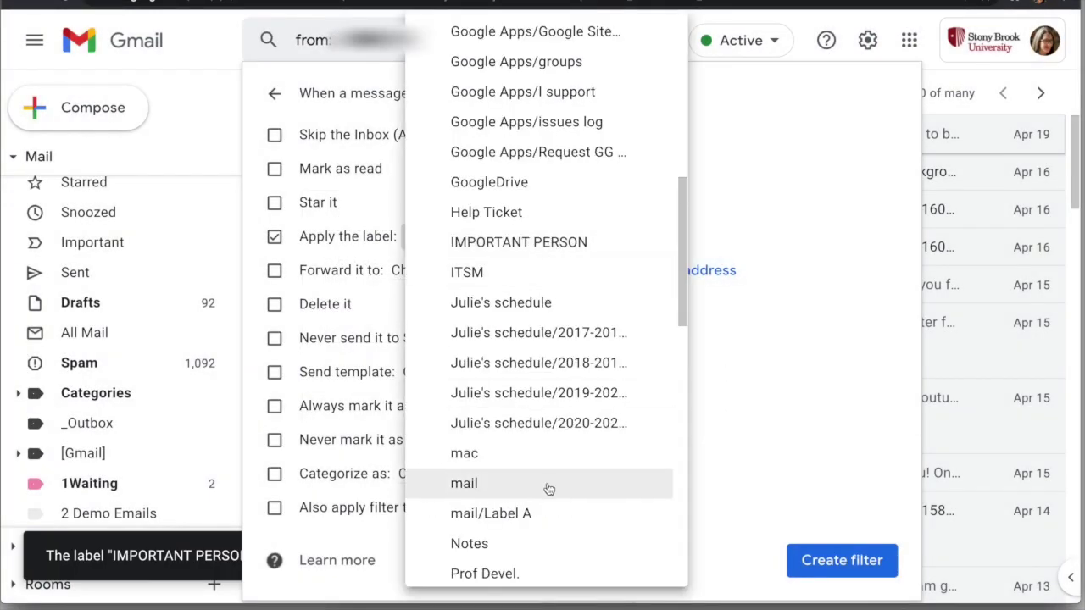
click(564, 244)
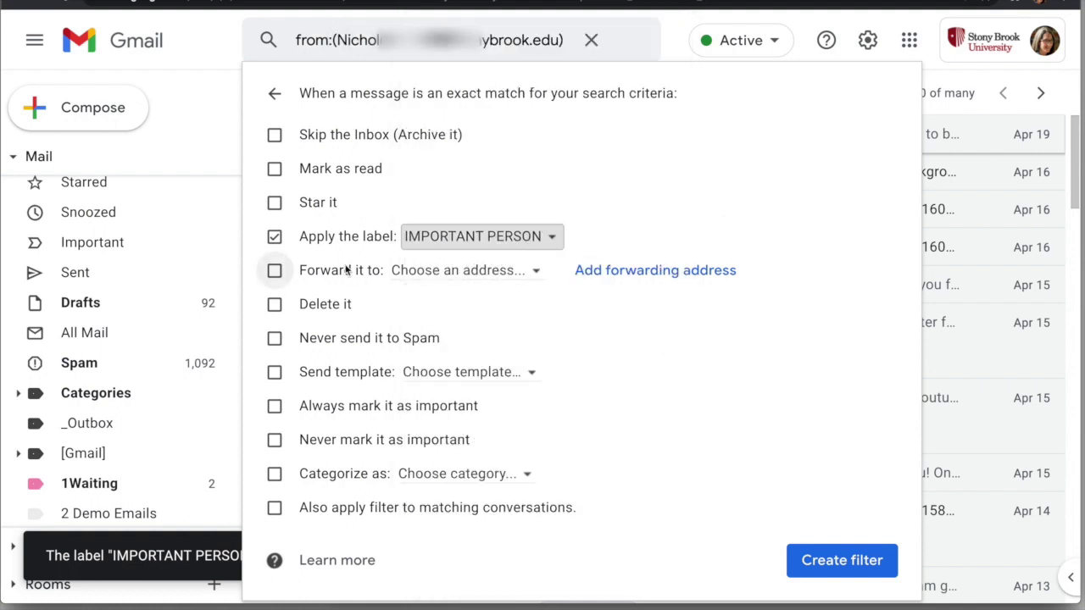
Step: Add Never send it to Spam and apply to existing conversations, then save the filter
click(275, 341)
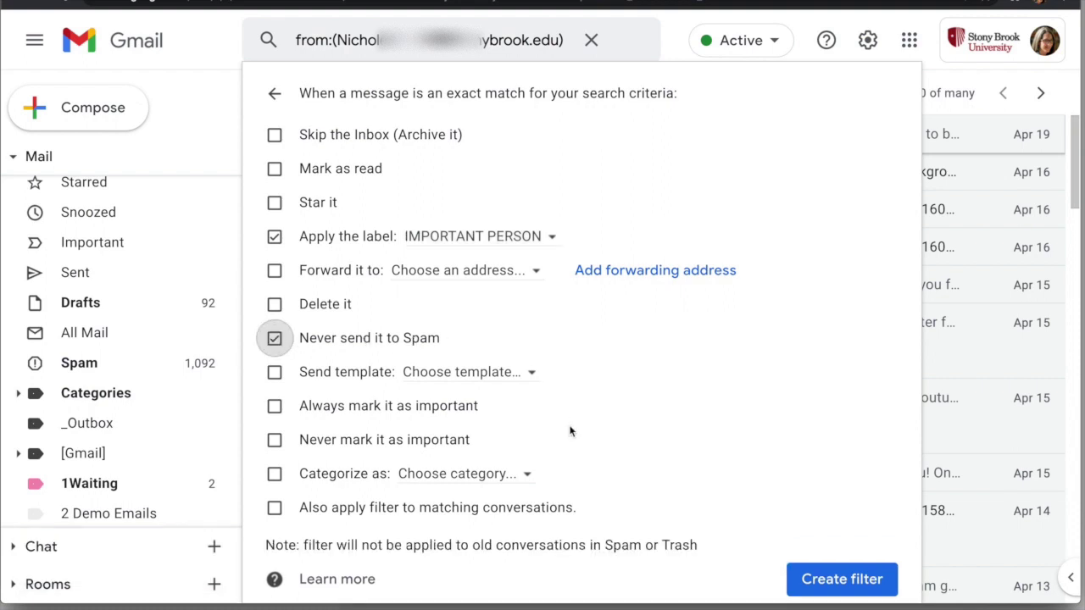
click(275, 508)
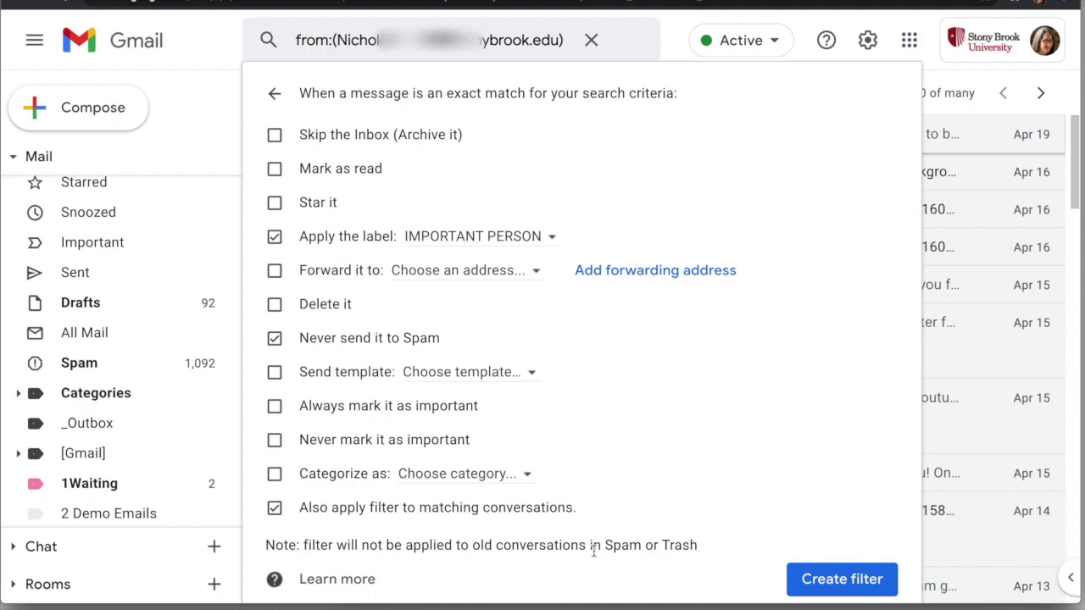
click(826, 580)
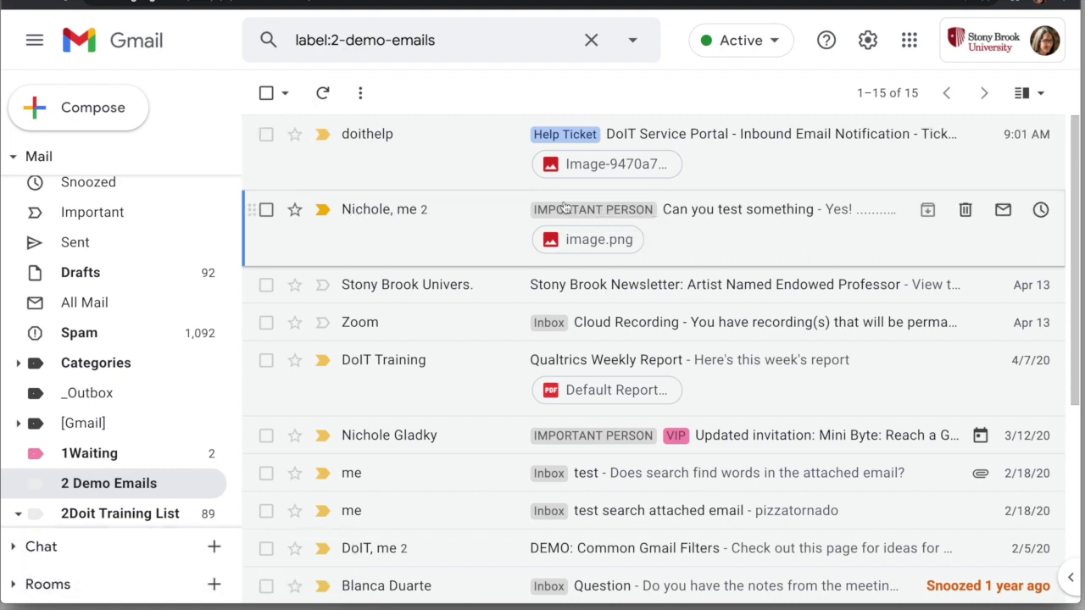
Step: Set the IMPORTANT PERSON label's colour to green from its sidebar menu
scroll(153, 394, down, 3)
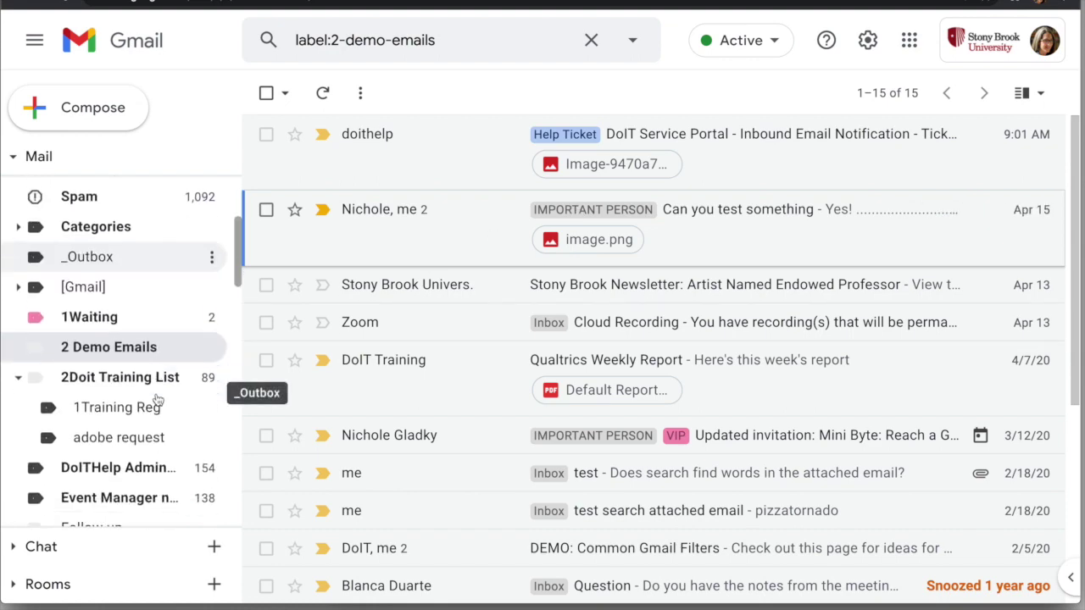
click(32, 52)
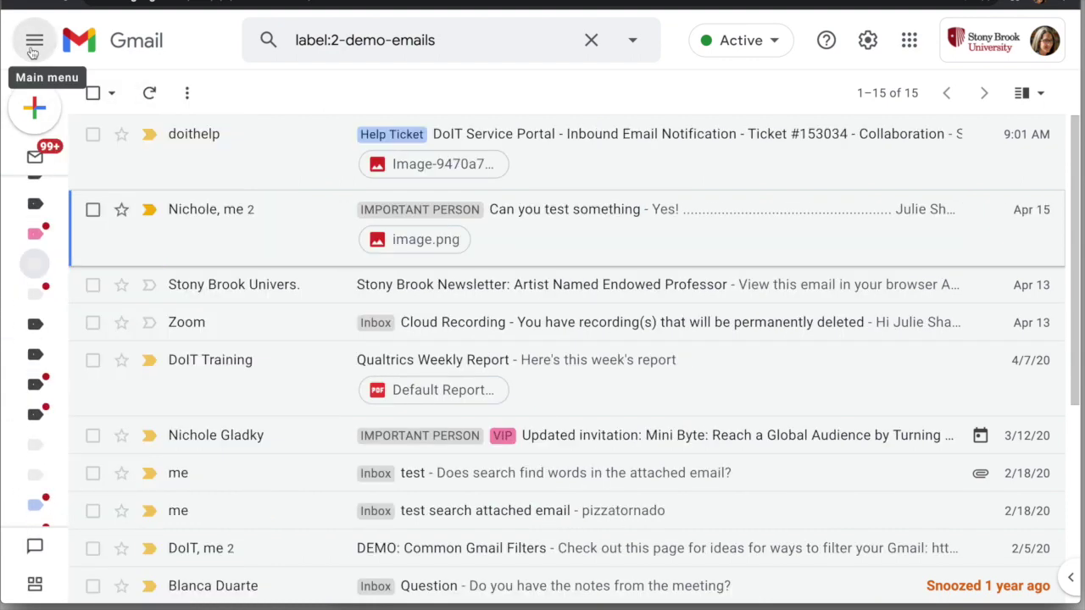
click(35, 42)
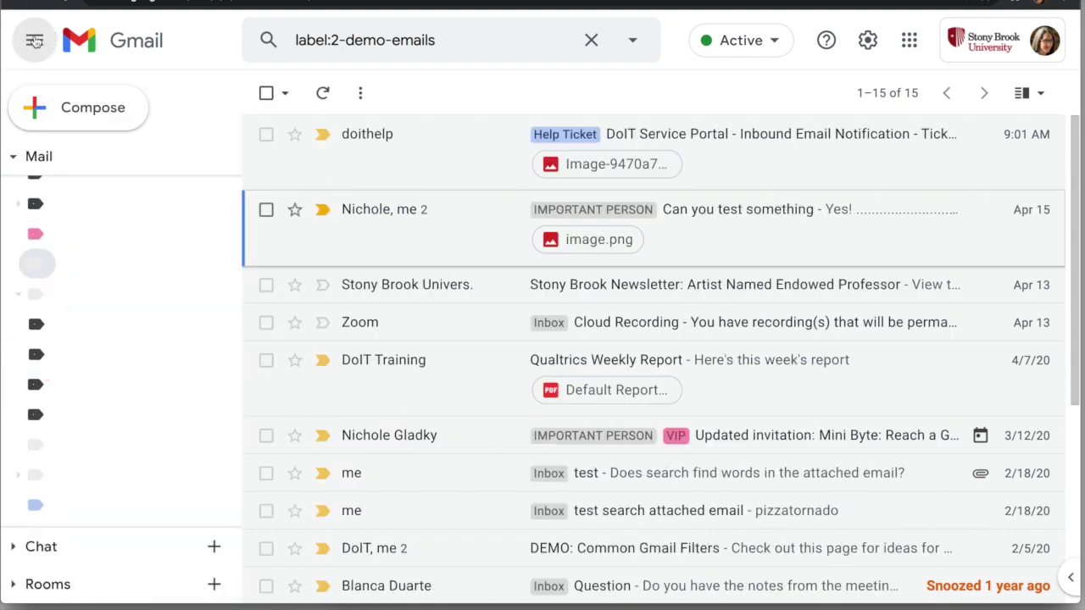
scroll(161, 419, down, 1)
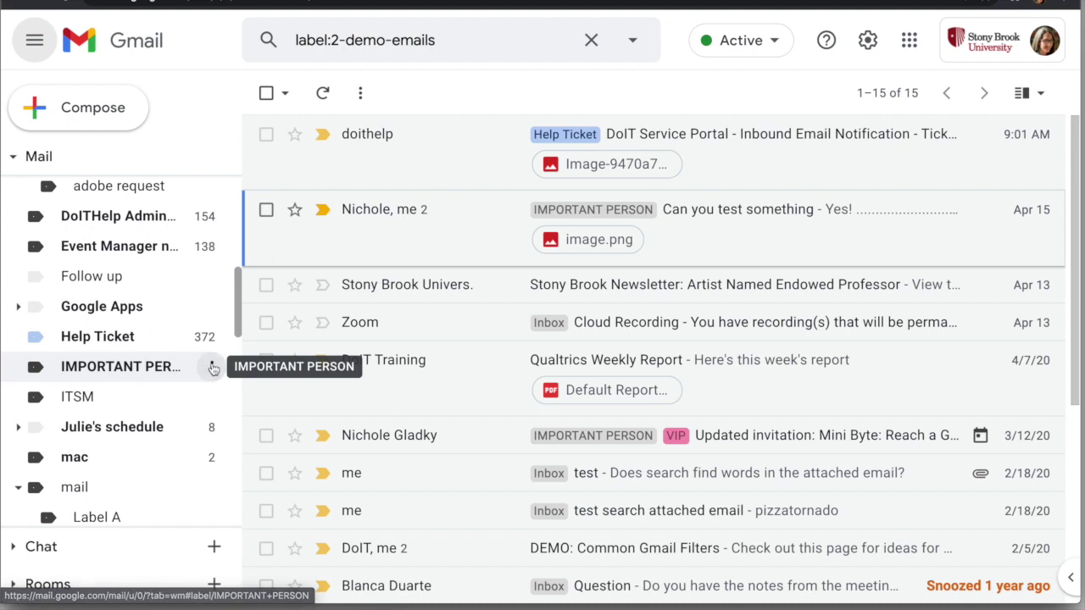
click(212, 367)
mouse_move(361, 245)
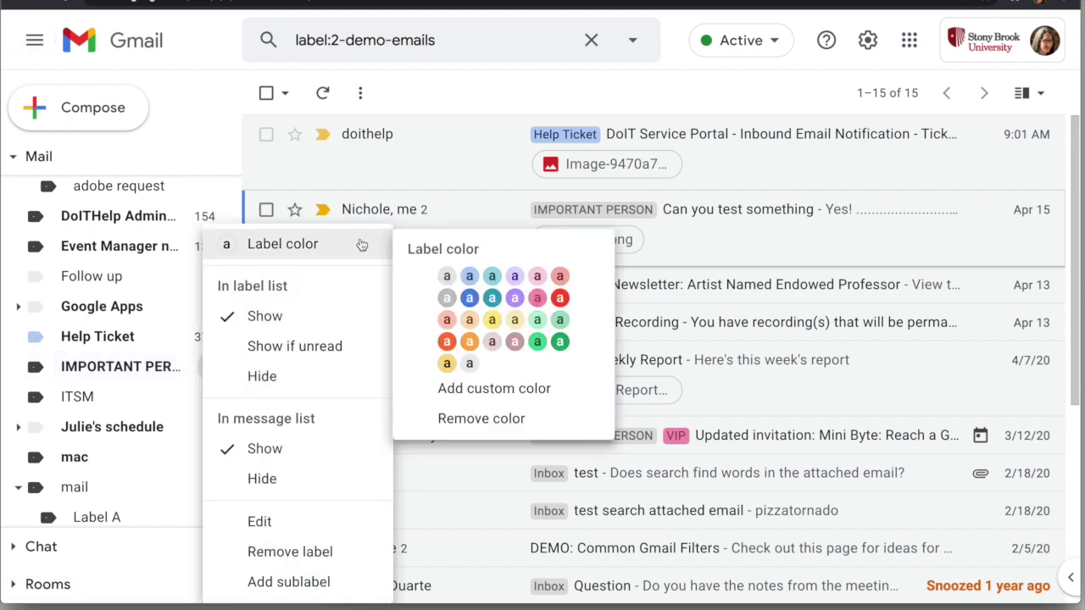
click(560, 343)
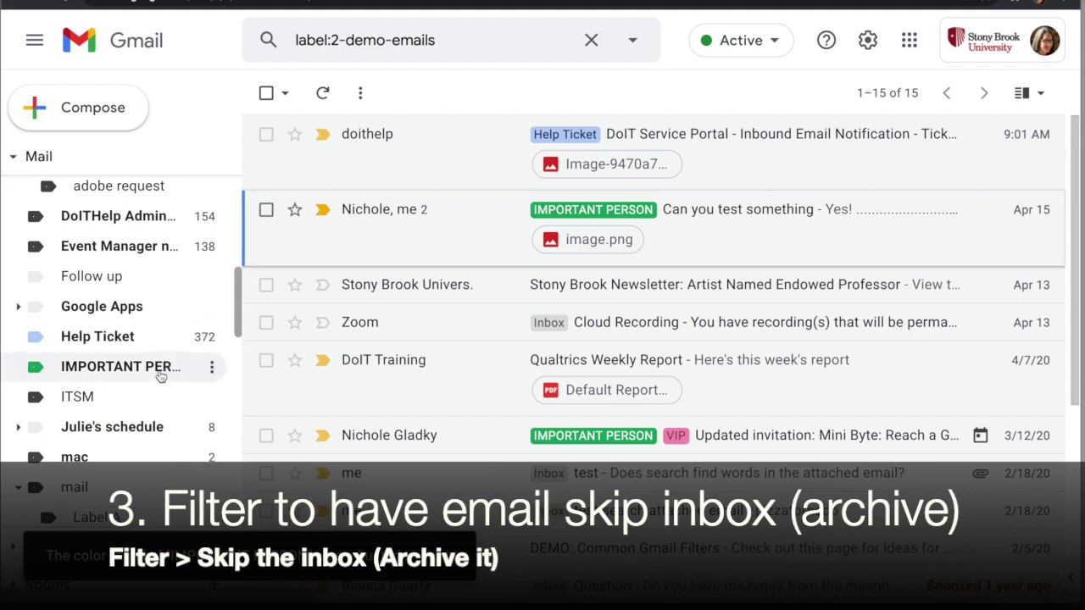
scroll(160, 375, up, 2)
scroll(159, 375, up, 1)
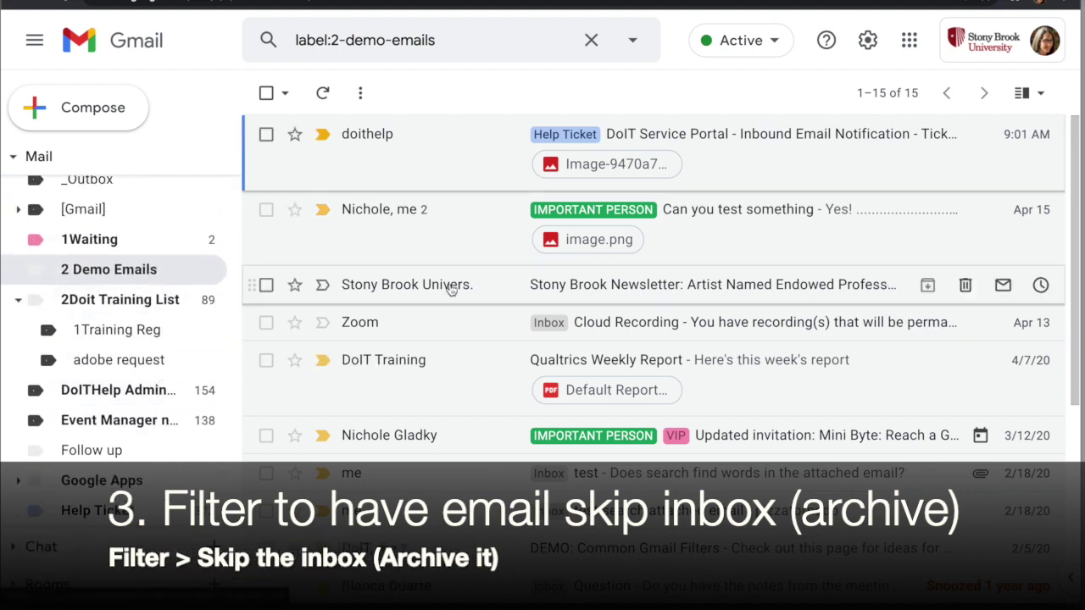
Step: From the Stony Brook Newsletter email, start a 'Filter messages like this' filter
click(504, 287)
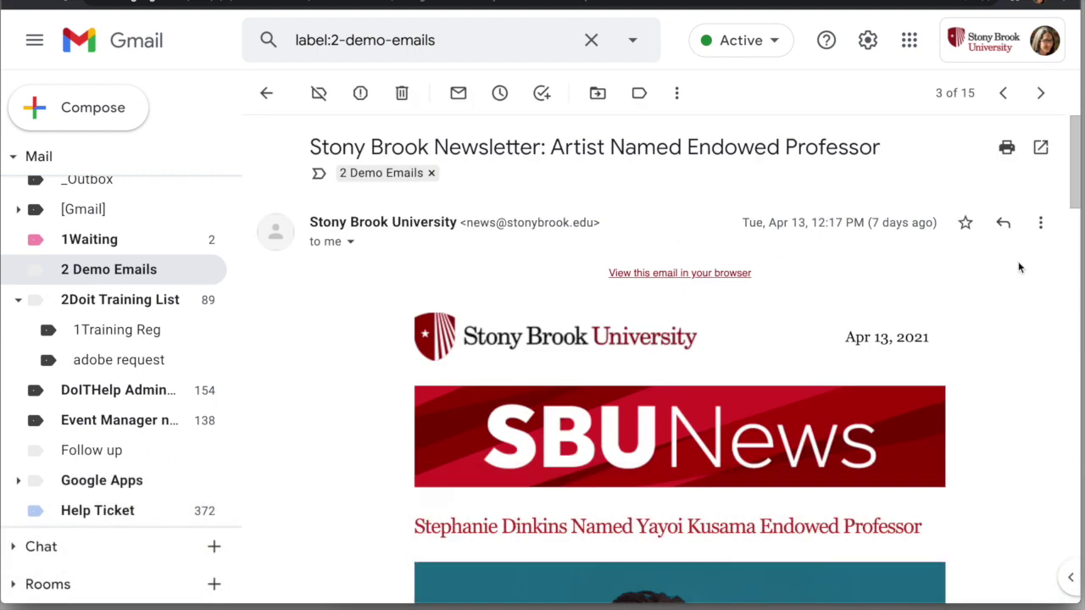
click(1043, 223)
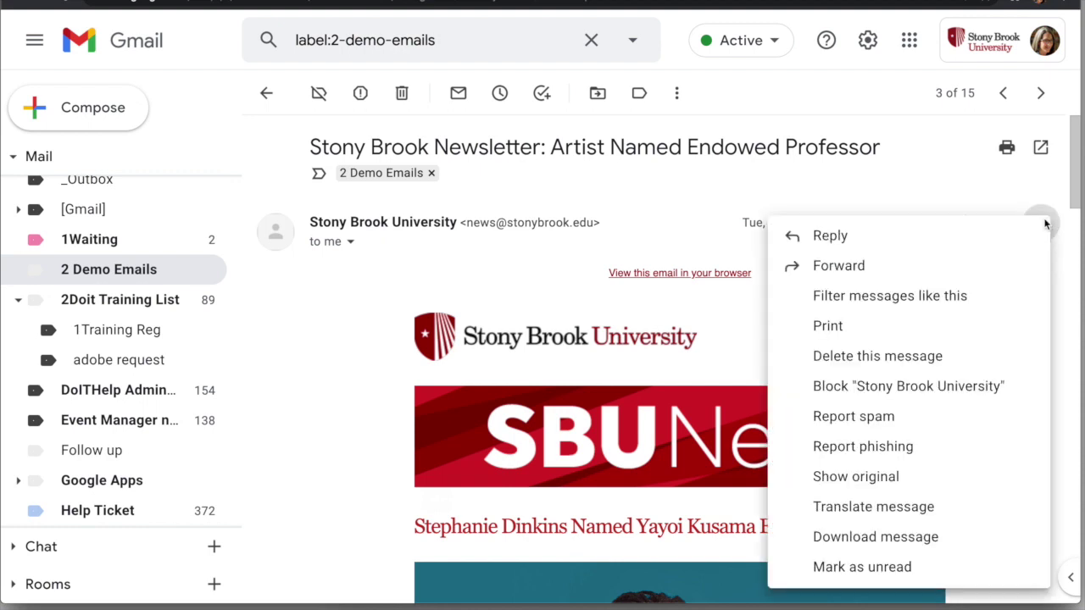
click(1003, 303)
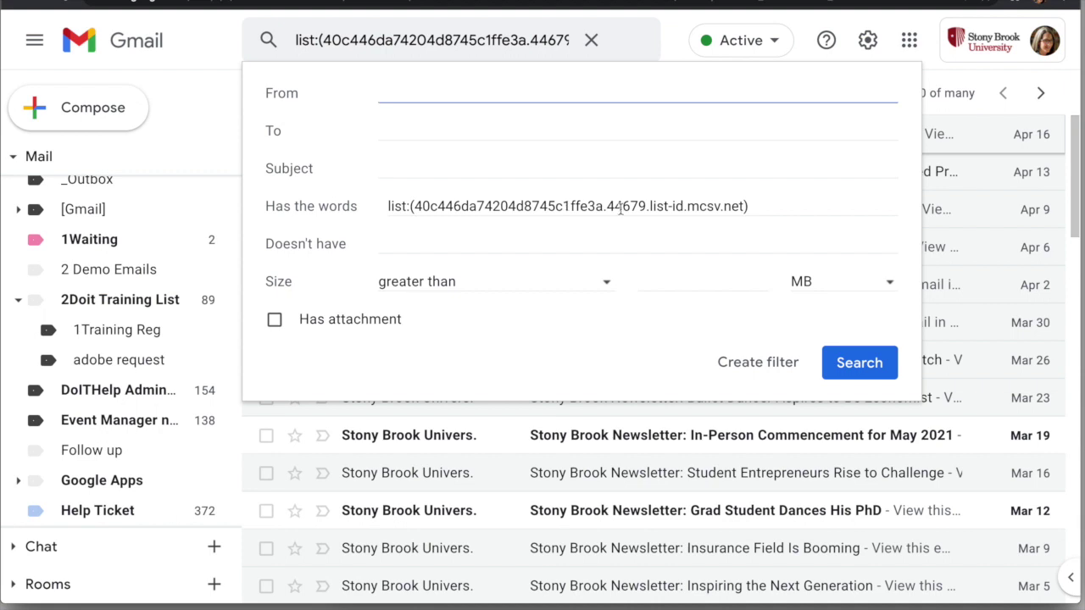
Step: Make the newsletter filter skip the Inbox and apply a new NEWS label, then save it
click(749, 365)
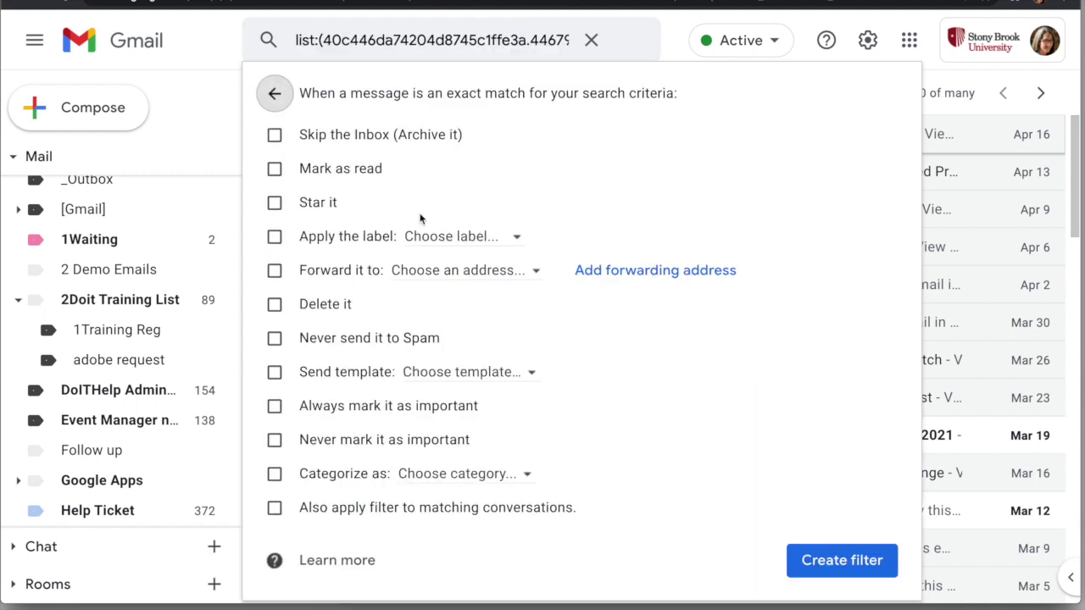
click(276, 138)
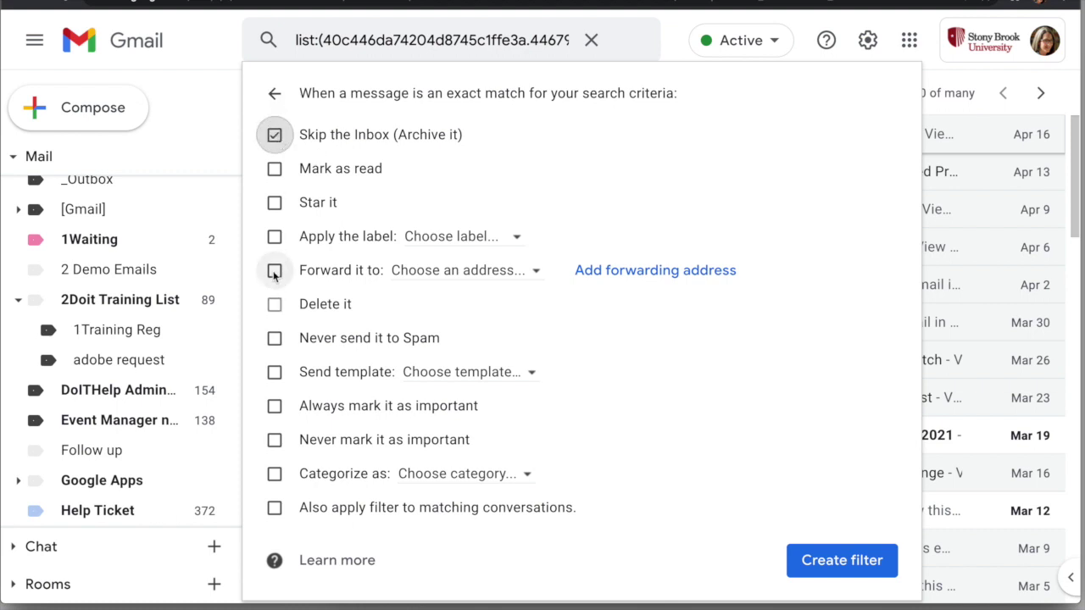
click(275, 241)
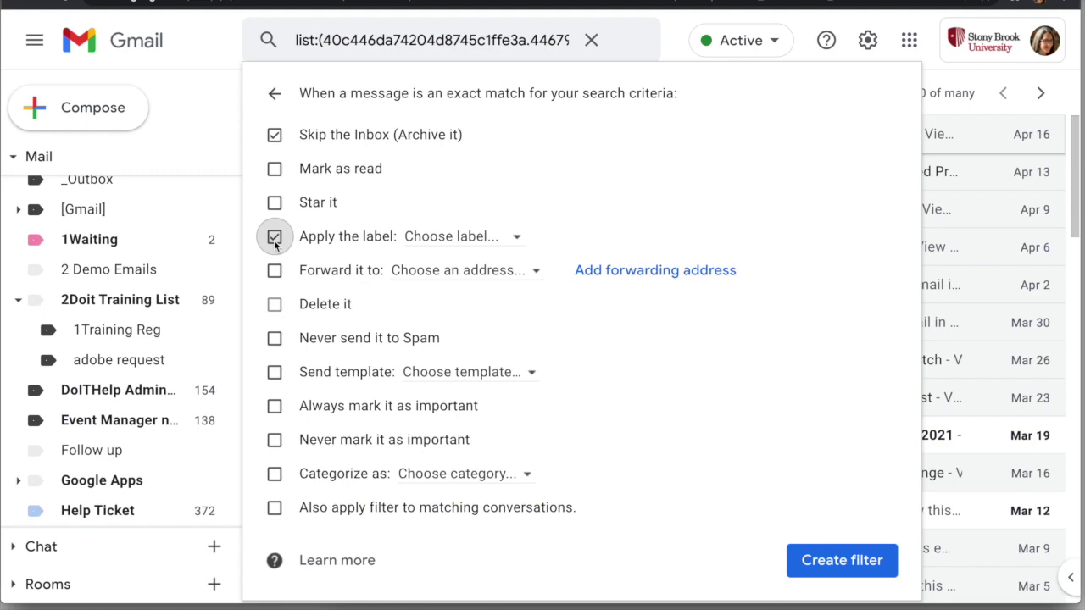
click(511, 239)
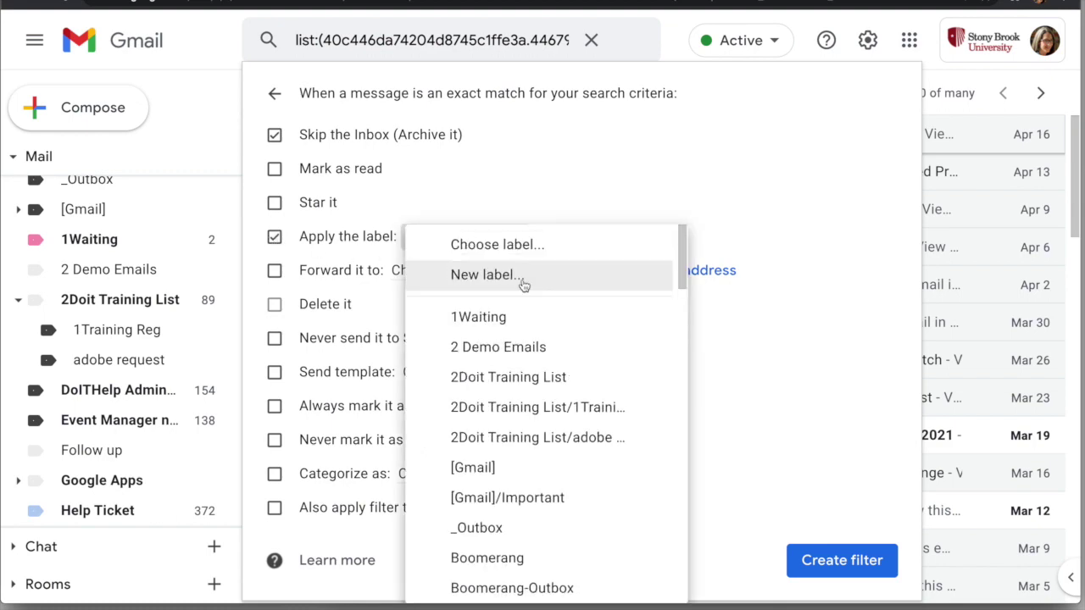
click(520, 282)
text(NEWS)
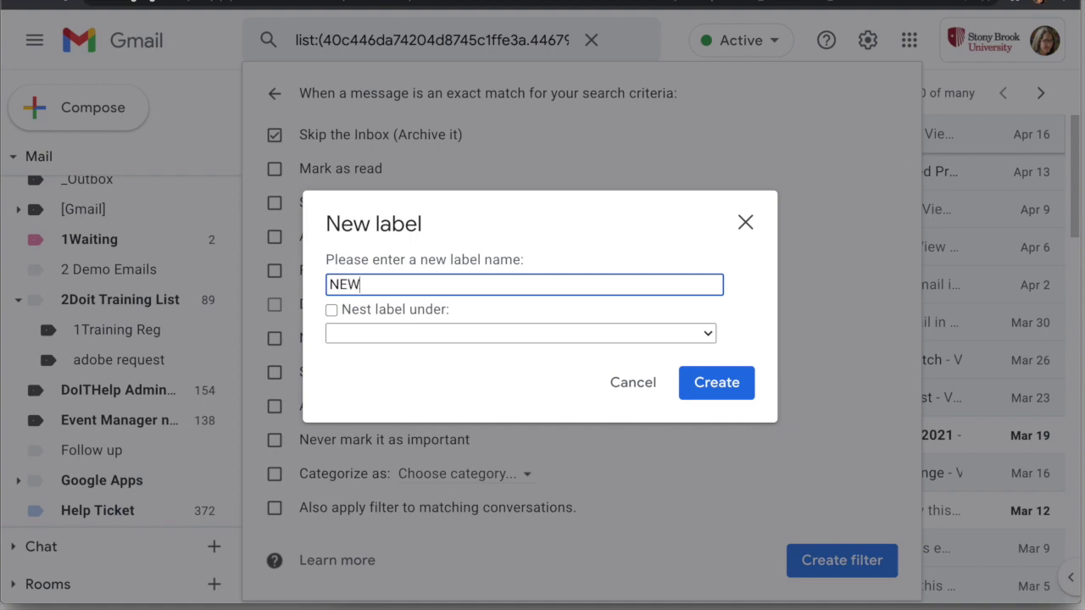
click(715, 379)
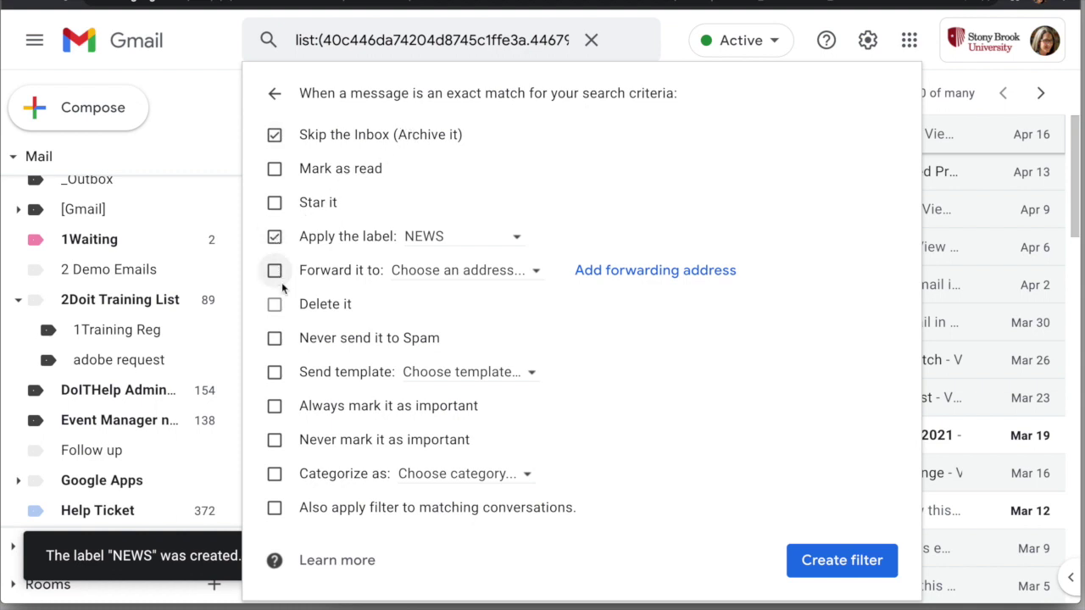
click(844, 565)
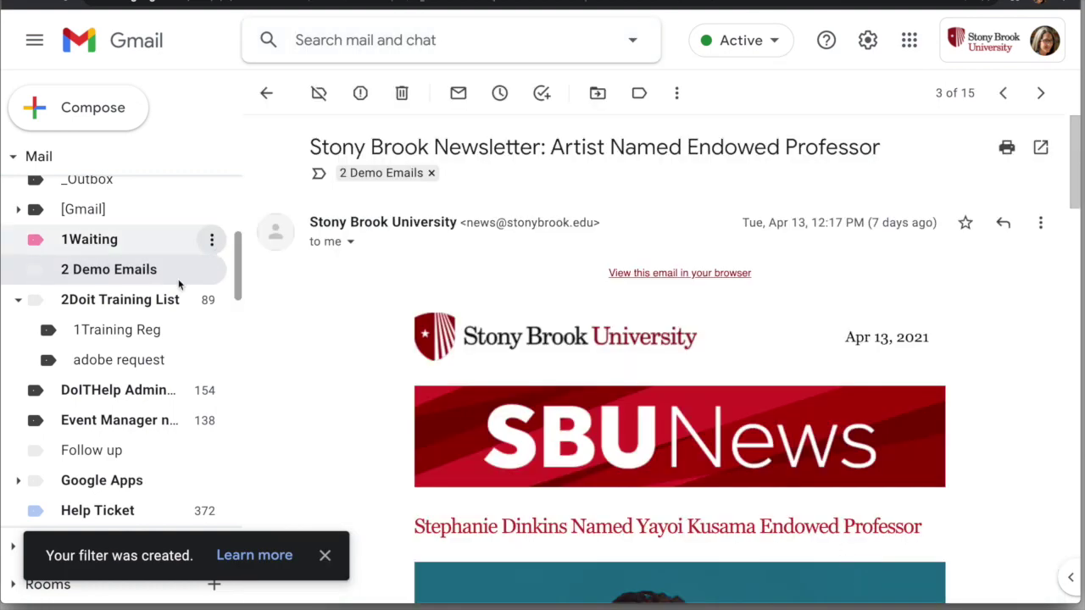
Step: Open the NEWS label from the sidebar to see its still-empty list
scroll(121, 398, down, 3)
scroll(119, 382, down, 2)
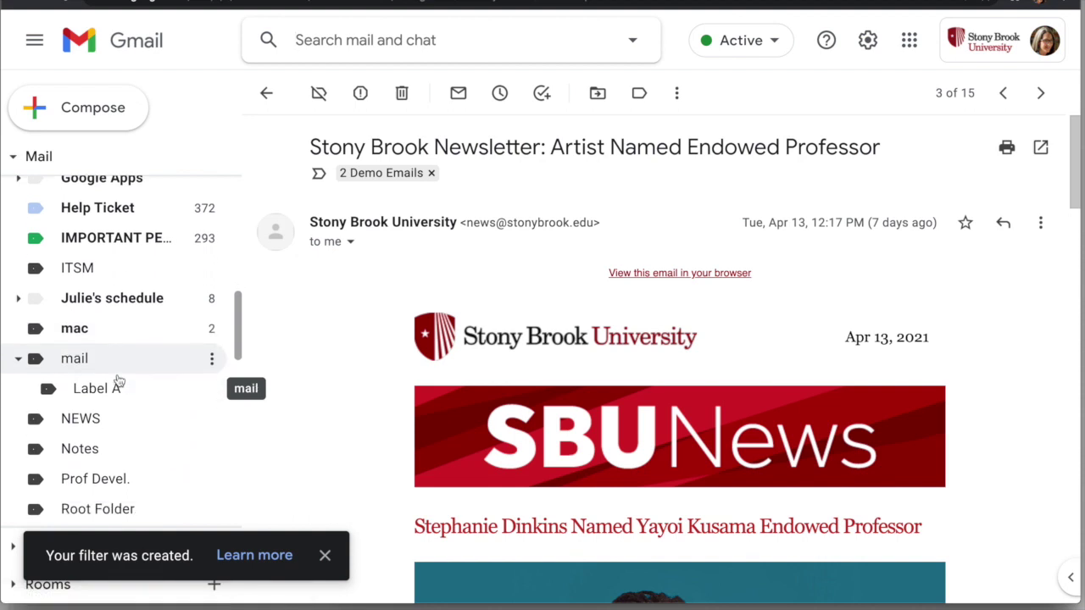
click(110, 405)
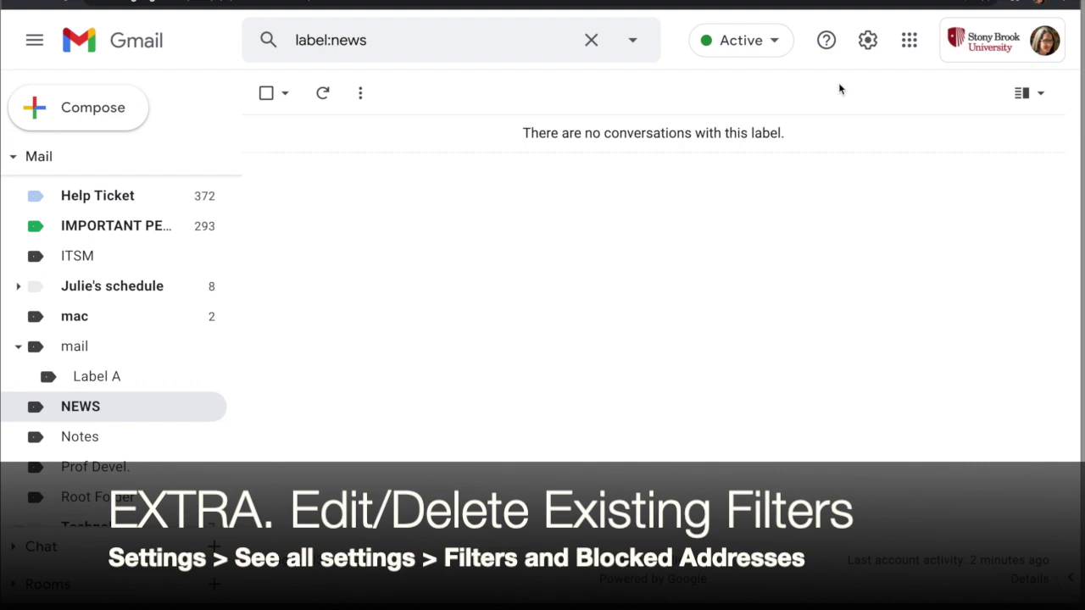
Step: Open Settings' Filters and Blocked Addresses tab and review the IMPORTANT PERSON and NEWS filters
click(868, 43)
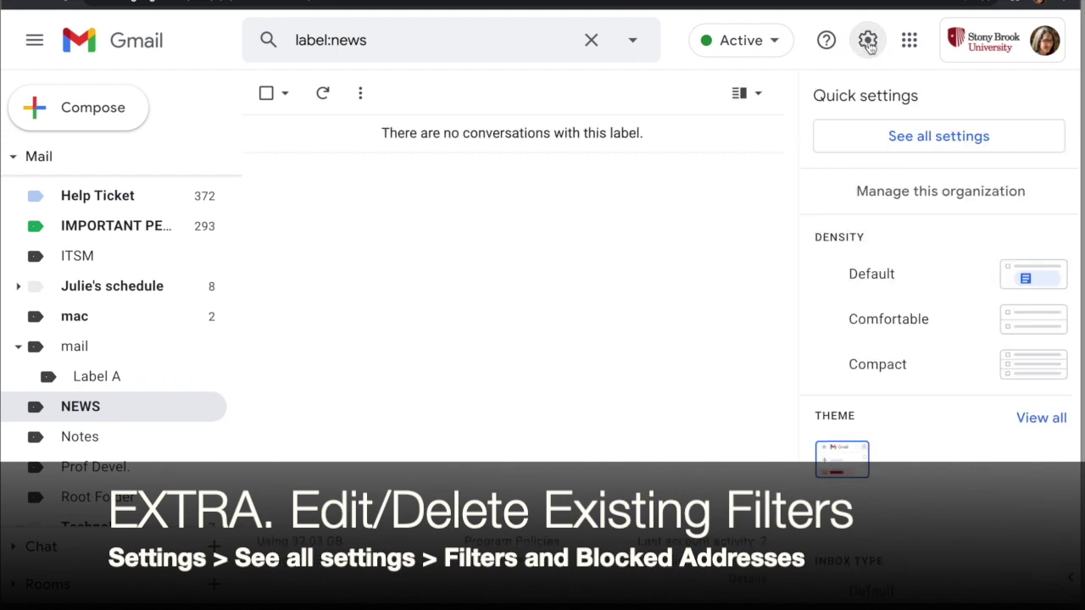
click(945, 139)
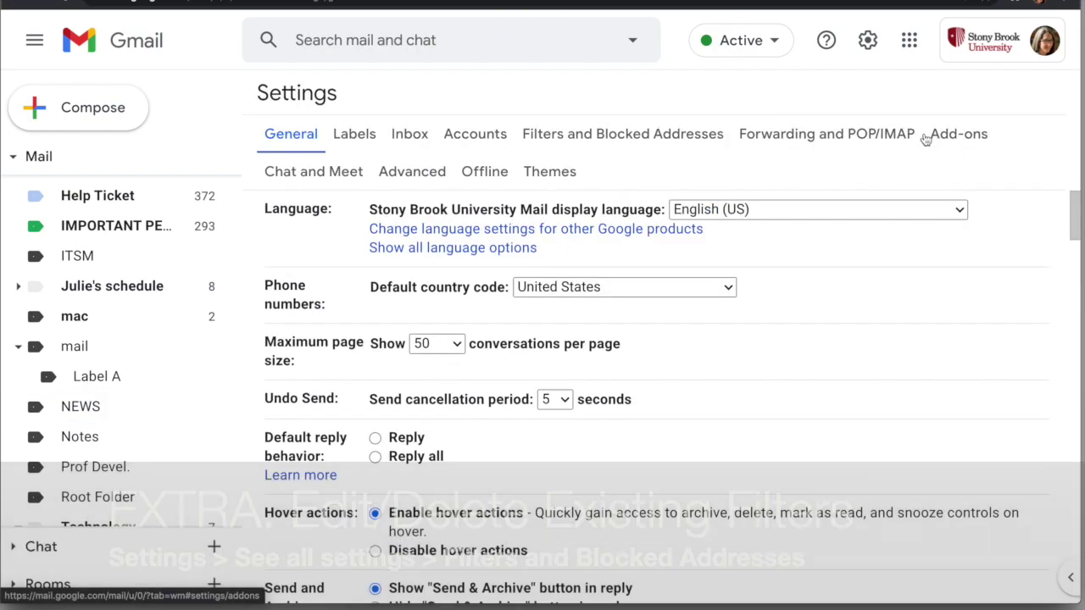
click(605, 138)
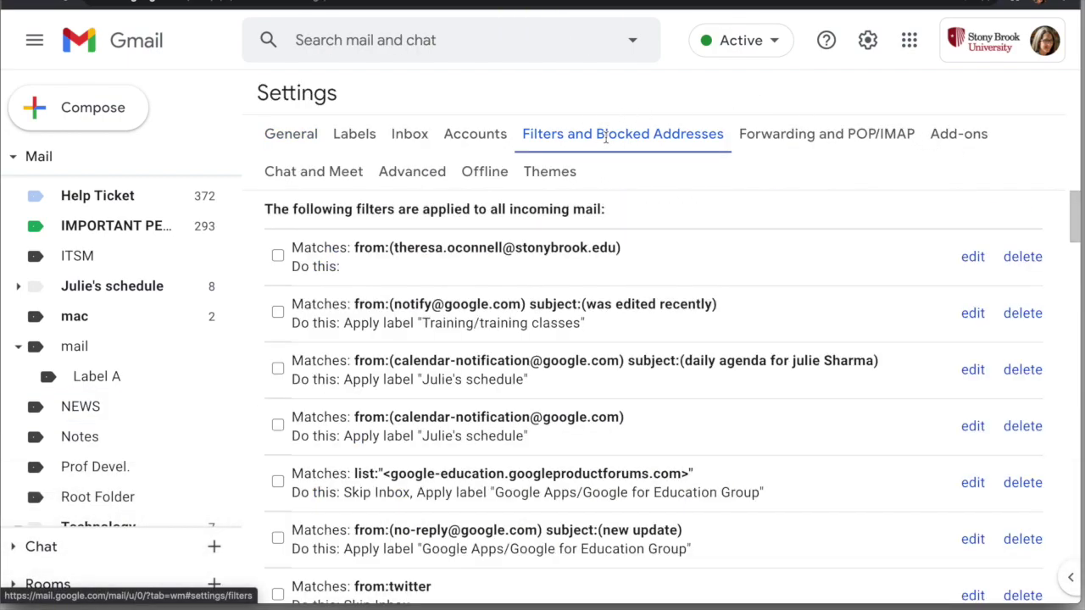
scroll(668, 309, down, 15)
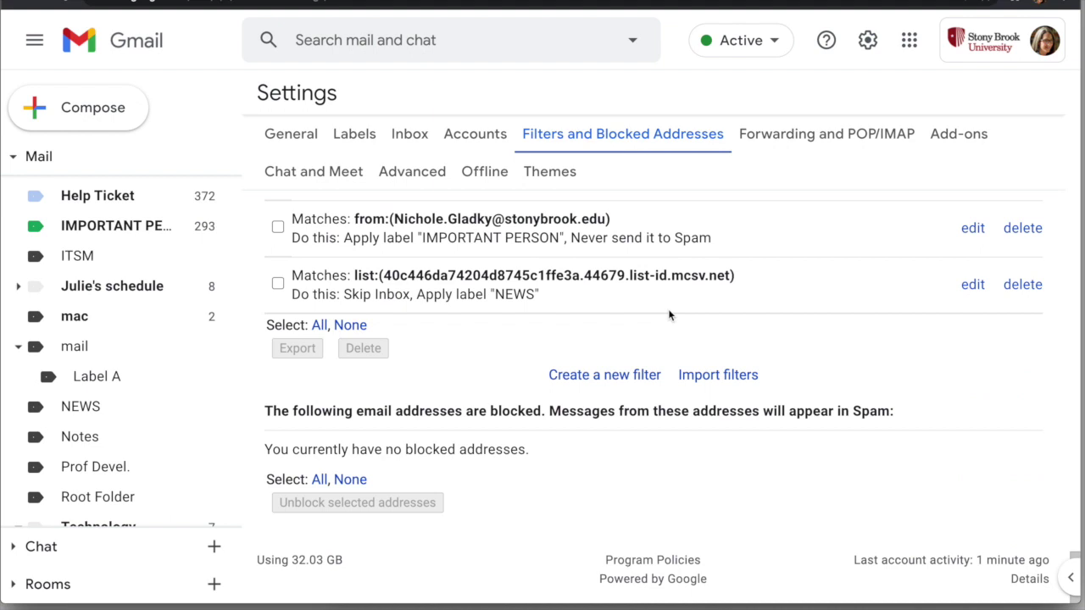
scroll(668, 315, up, 1)
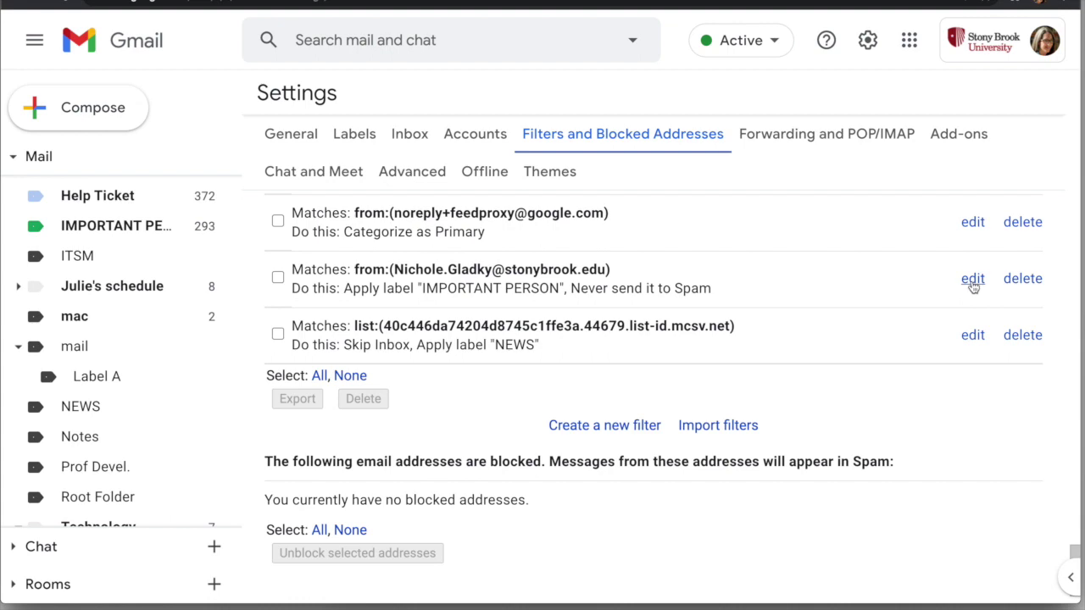
Step: Delete the colleague's IMPORTANT PERSON filter and confirm the deletion
click(1024, 279)
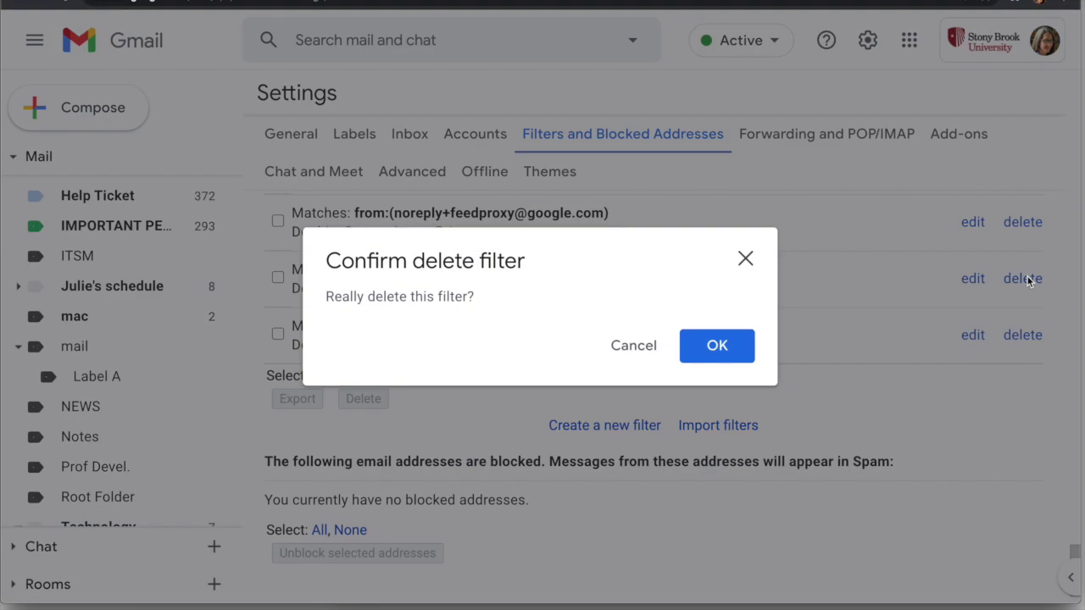
click(725, 347)
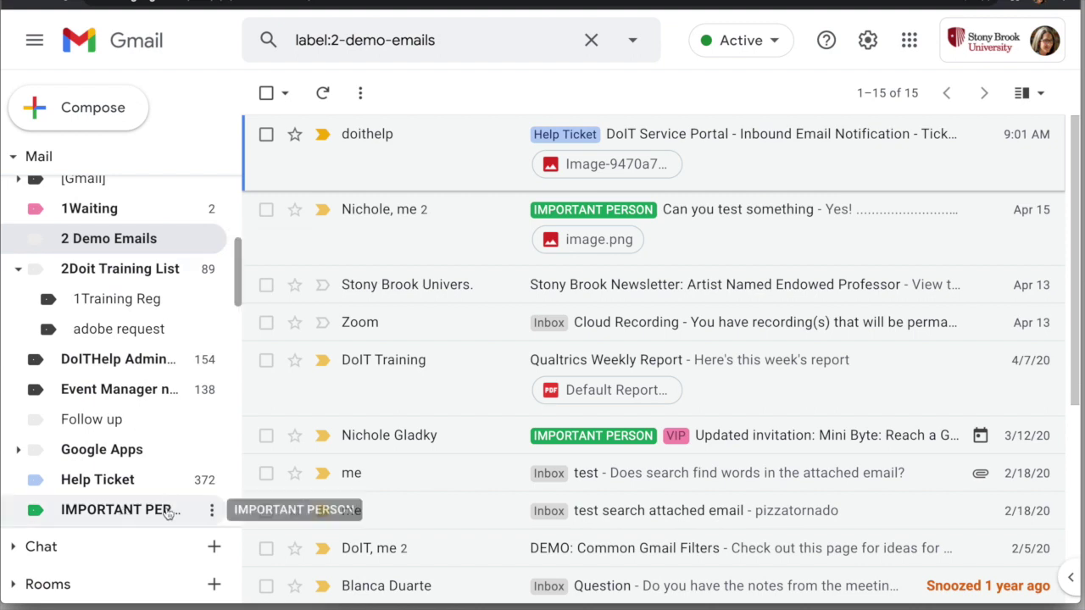
Step: Remove the IMPORTANT PERSON label from the label list and confirm deleting it
click(212, 510)
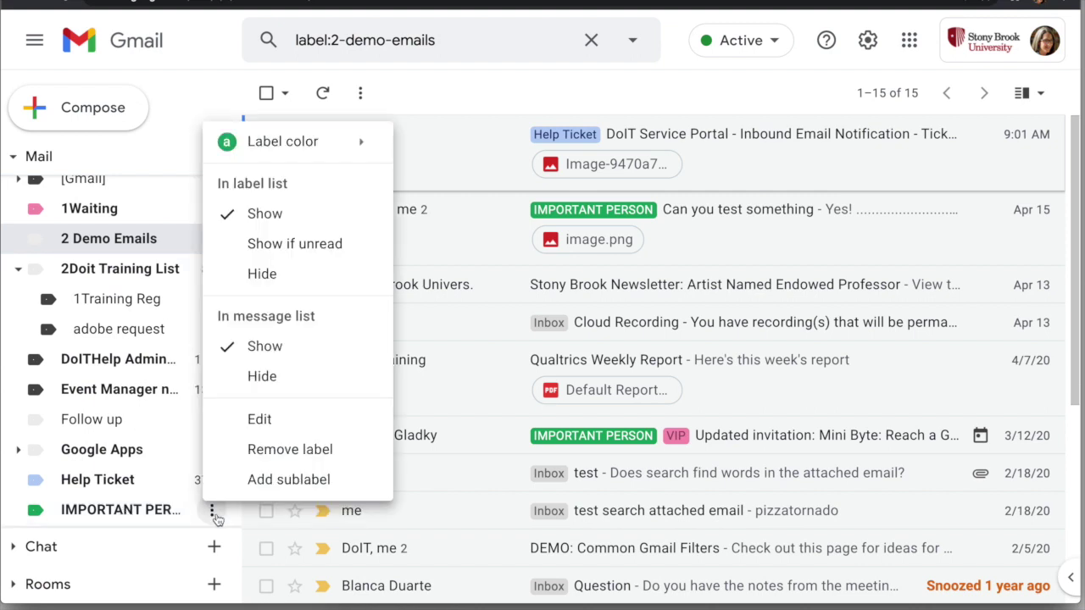
click(341, 450)
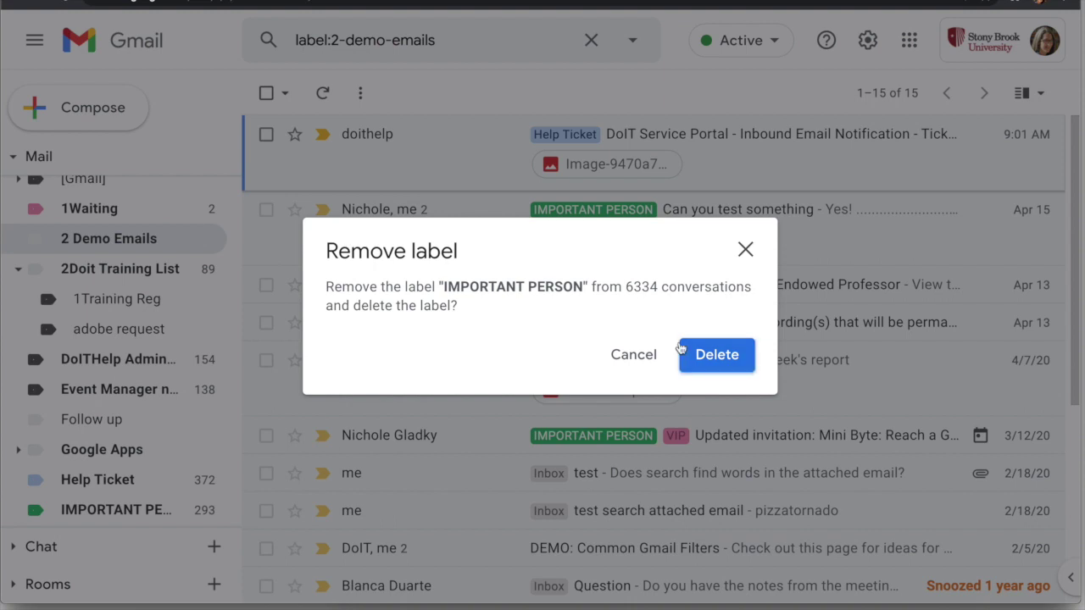
click(716, 354)
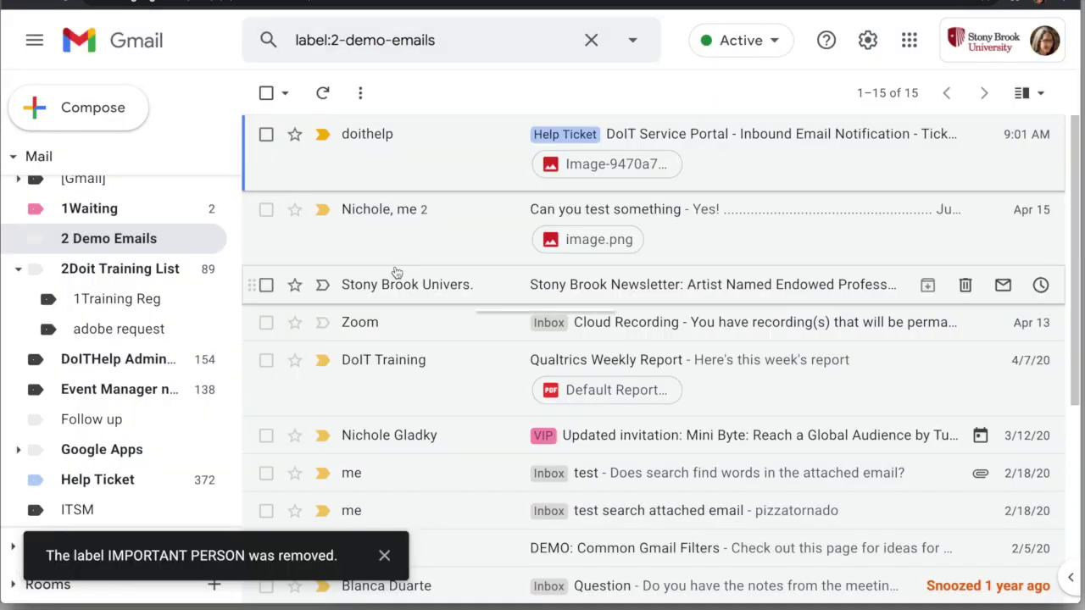